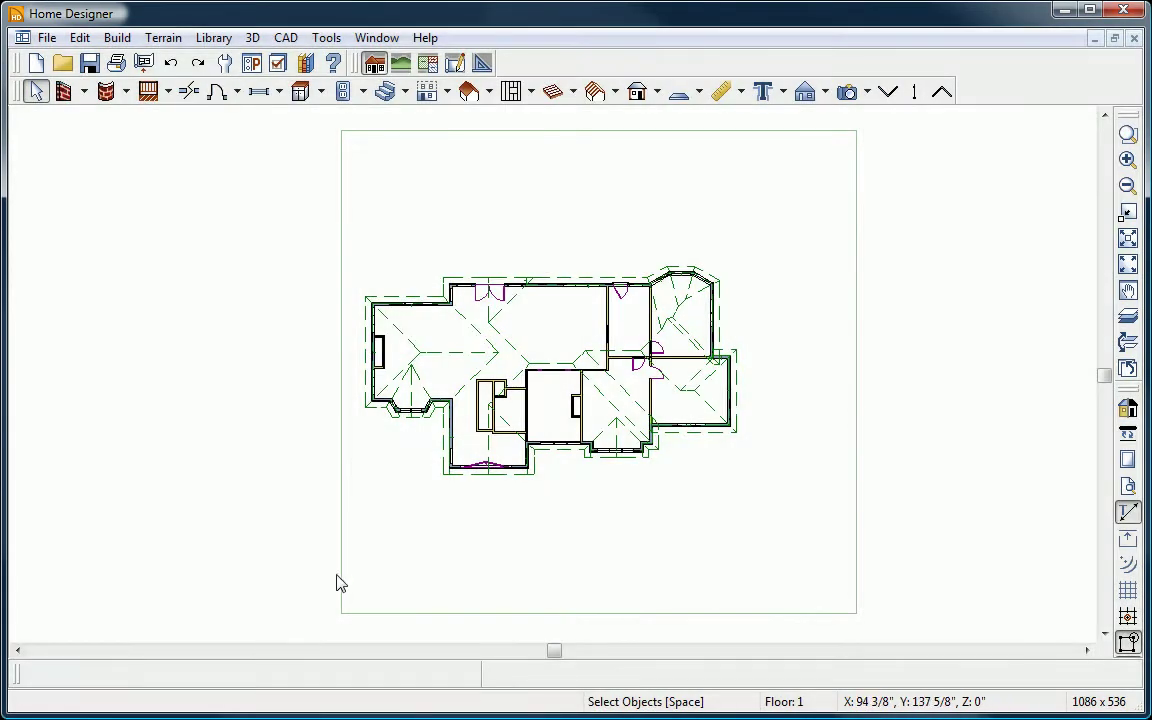
- Add a break in the left side of the terrain perimeter and move its upper-left corner inward to form an angled corner
{"action": "left_click", "coordinate": [358, 610]}
{"action": "left_click", "coordinate": [360, 674]}
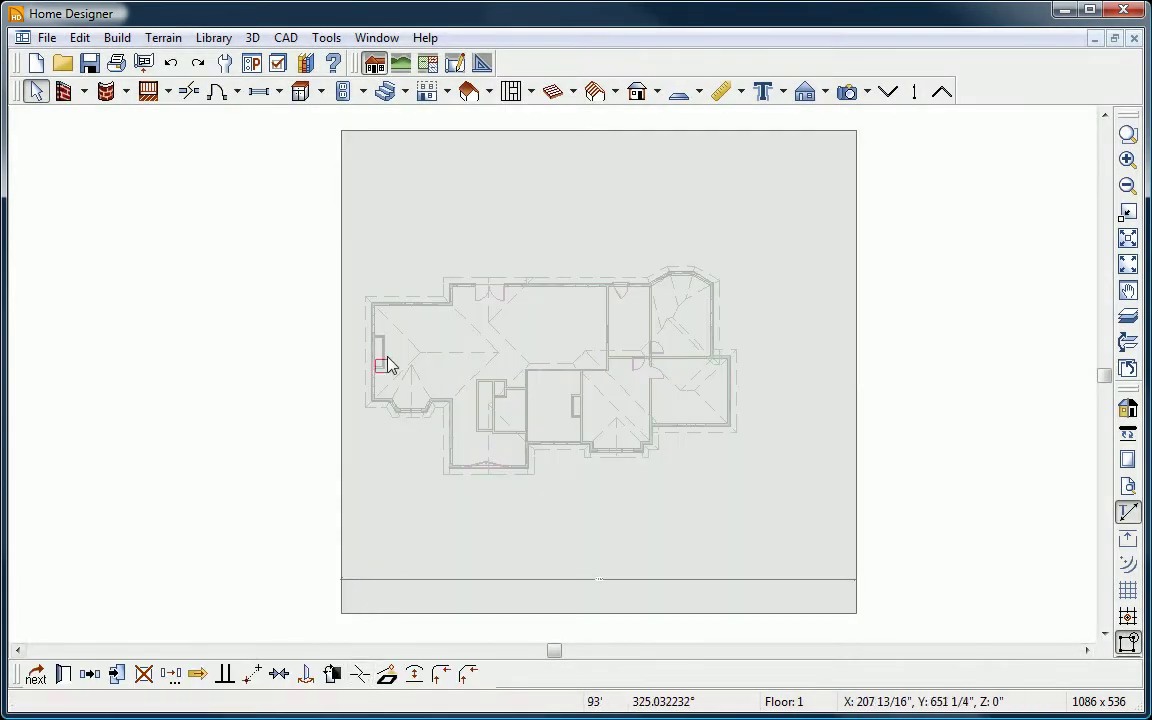
{"action": "left_click", "coordinate": [341, 240]}
{"action": "left_click_drag", "start_coordinate": [340, 130], "coordinate": [456, 130]}
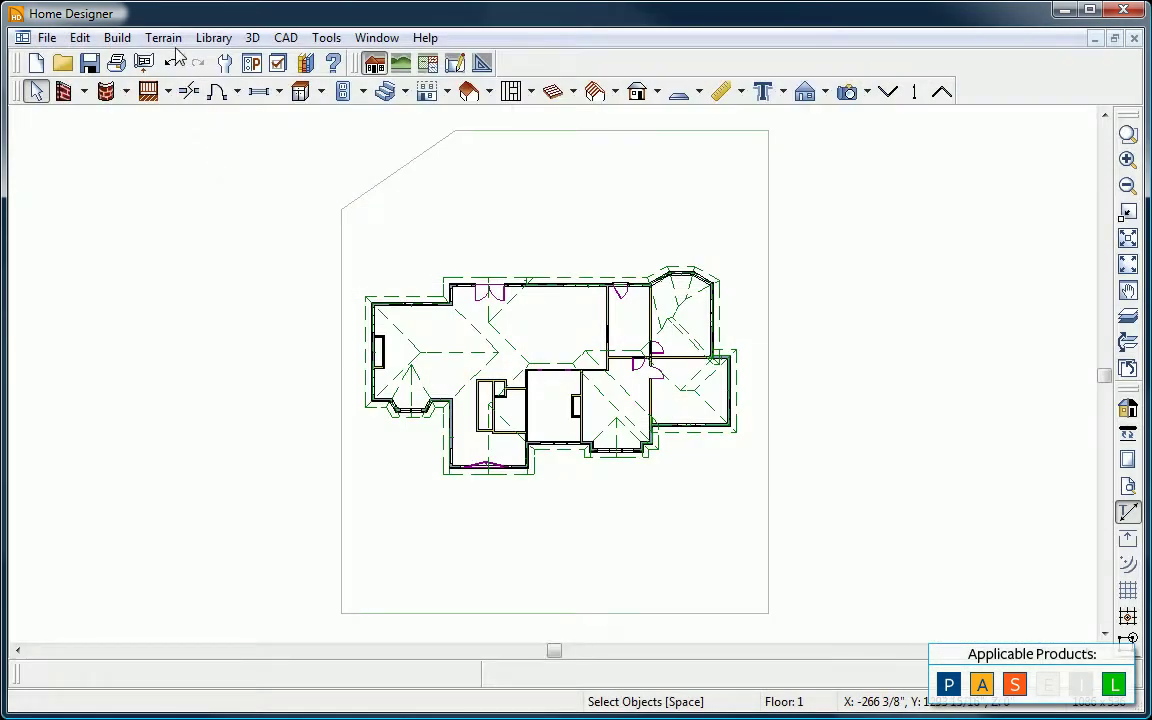
- Draw a horizontal terrain elevation line across the lot just above the house in the floor plan
{"action": "left_click", "coordinate": [163, 37]}
{"action": "mouse_move", "coordinate": [303, 177]}
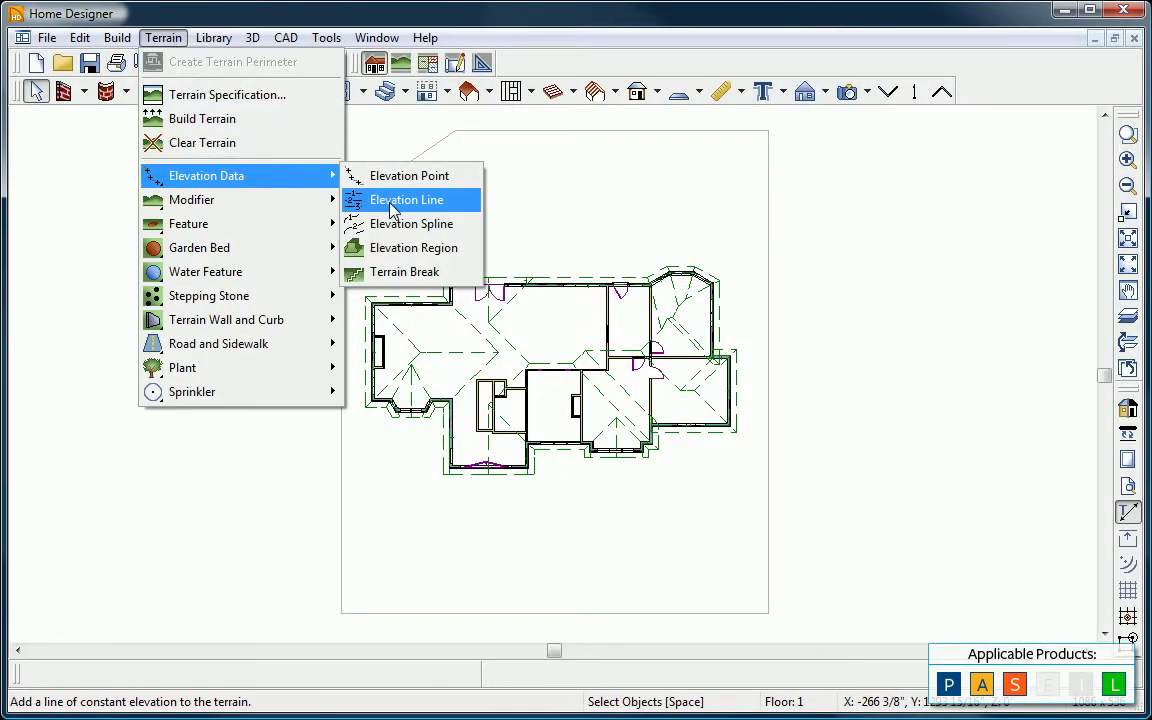
{"action": "left_click", "coordinate": [389, 201]}
{"action": "left_click_drag", "start_coordinate": [404, 224], "coordinate": [722, 224]}
- Set the elevation line's elevation to -20' and build the terrain
{"action": "double_click", "coordinate": [721, 226]}
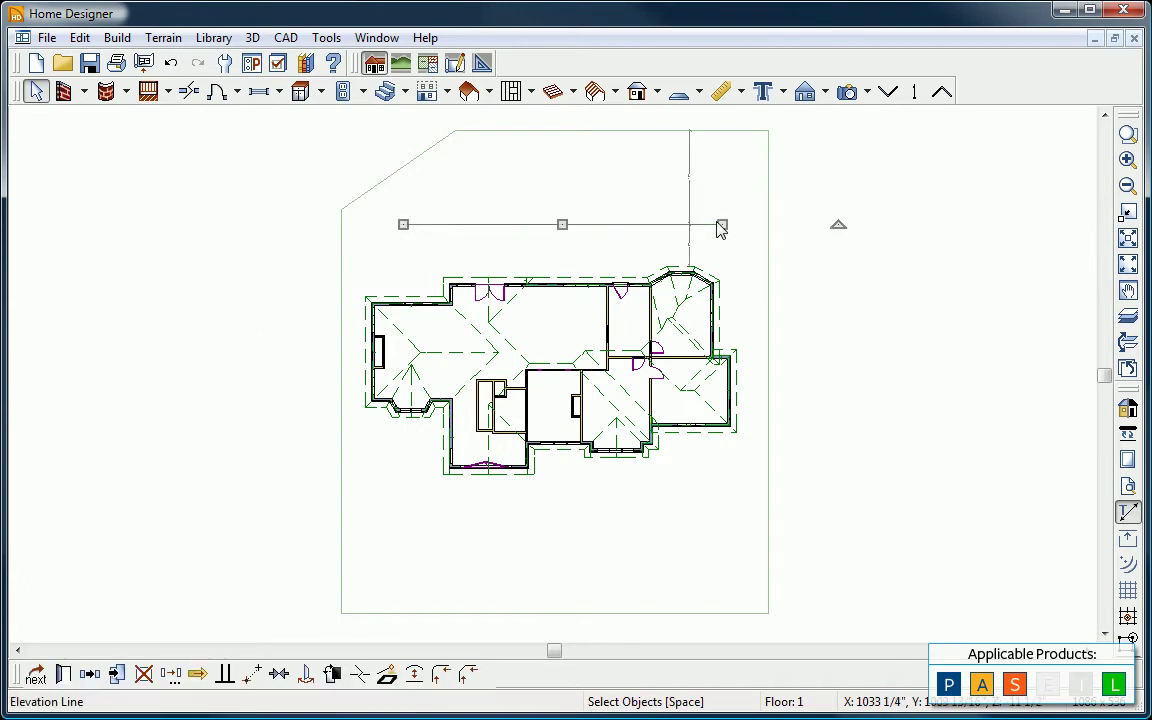
{"action": "type", "text": "-20'"}
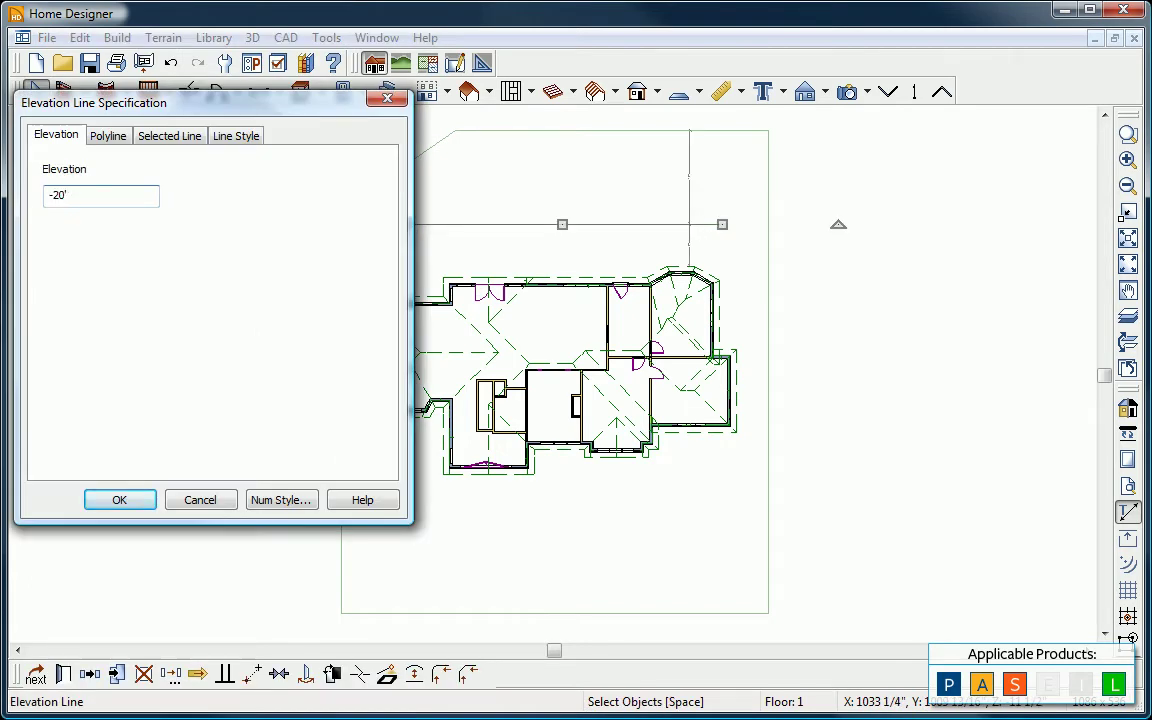
{"action": "key", "text": "Return"}
{"action": "left_click", "coordinate": [163, 37]}
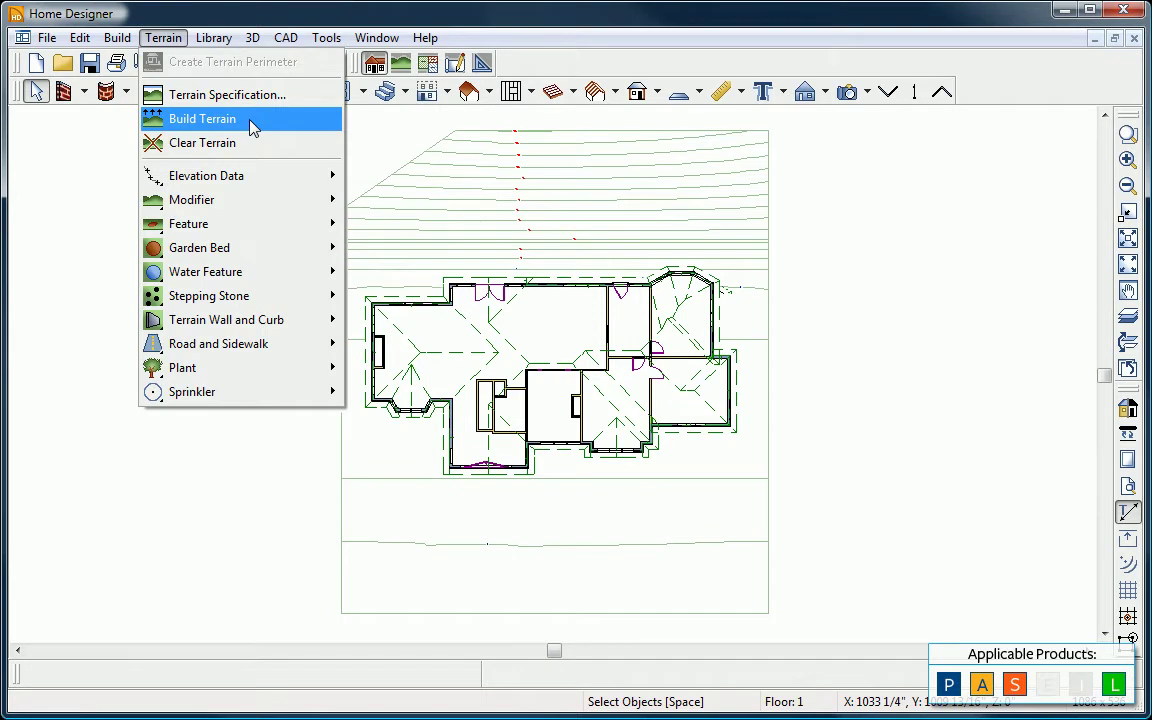
{"action": "left_click", "coordinate": [253, 119]}
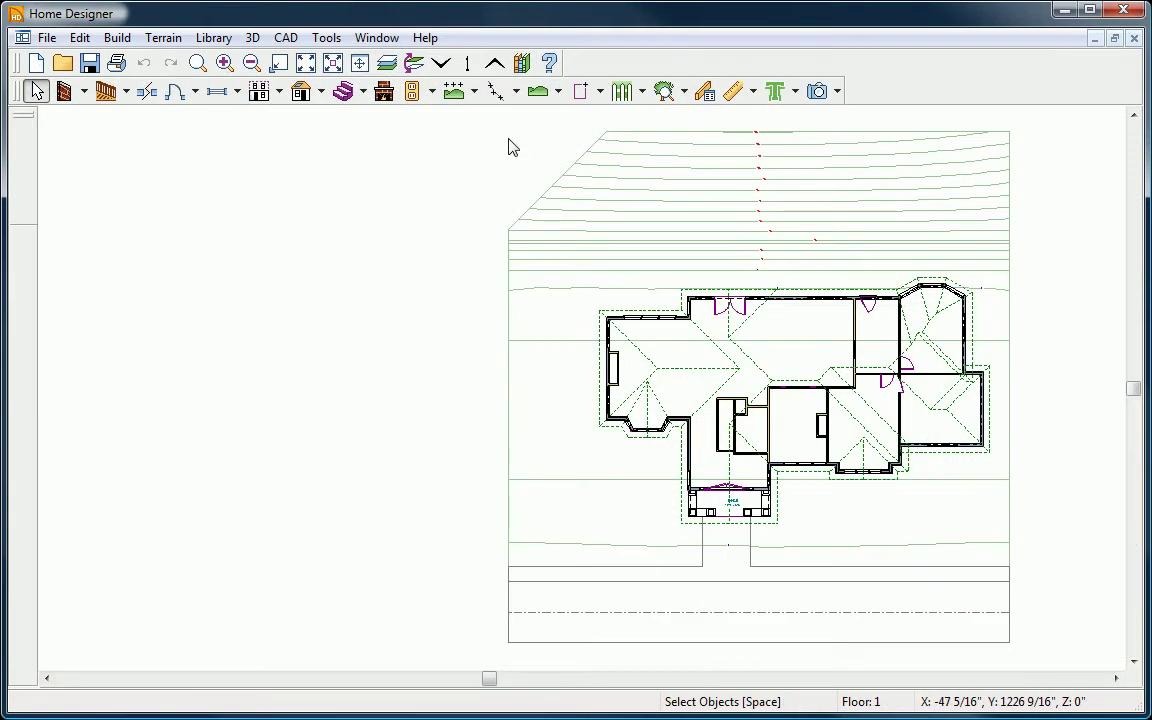
- Choose the round bed with a central plant cluster from the library's Garden Beds plants and place it in the yard above the house
{"action": "left_click", "coordinate": [522, 63]}
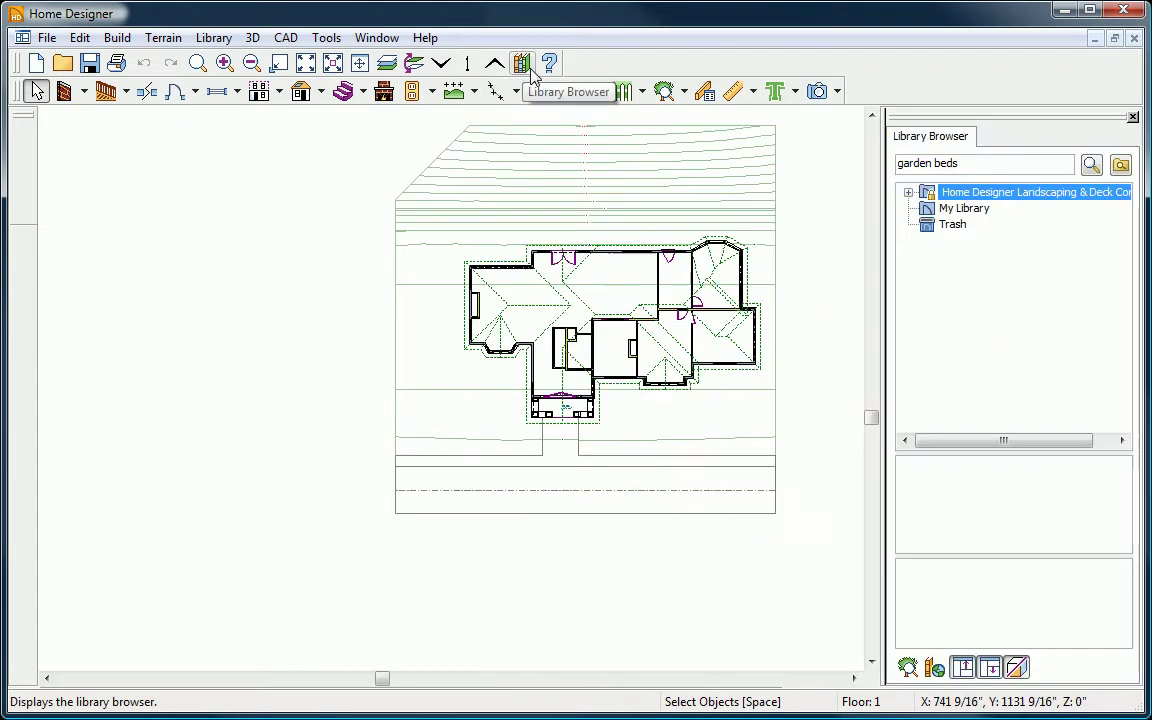
{"action": "left_click", "coordinate": [908, 192]}
{"action": "left_click", "coordinate": [927, 304]}
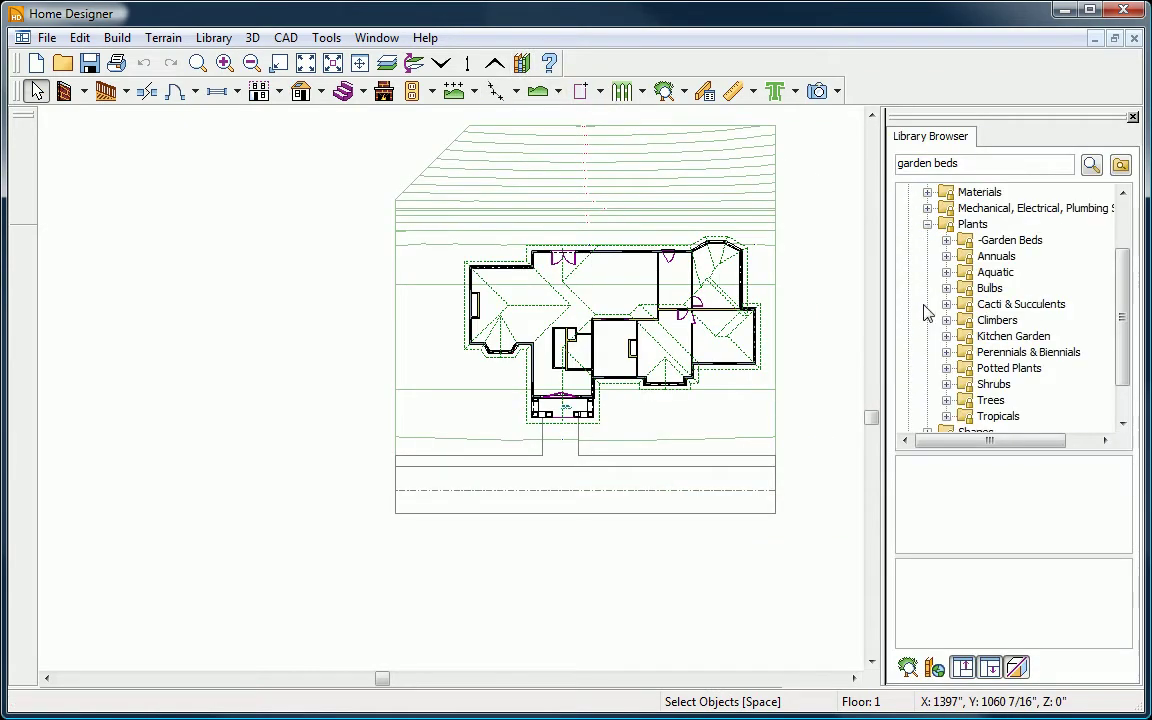
{"action": "left_click", "coordinate": [997, 244]}
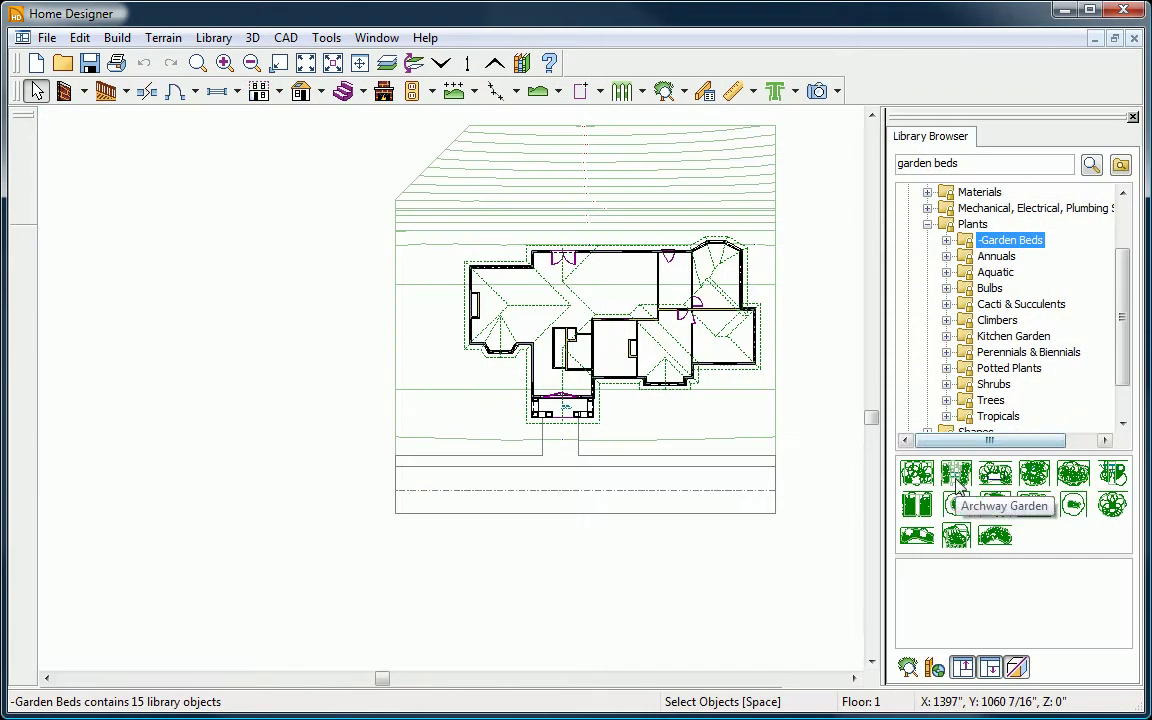
{"action": "left_click", "coordinate": [955, 474]}
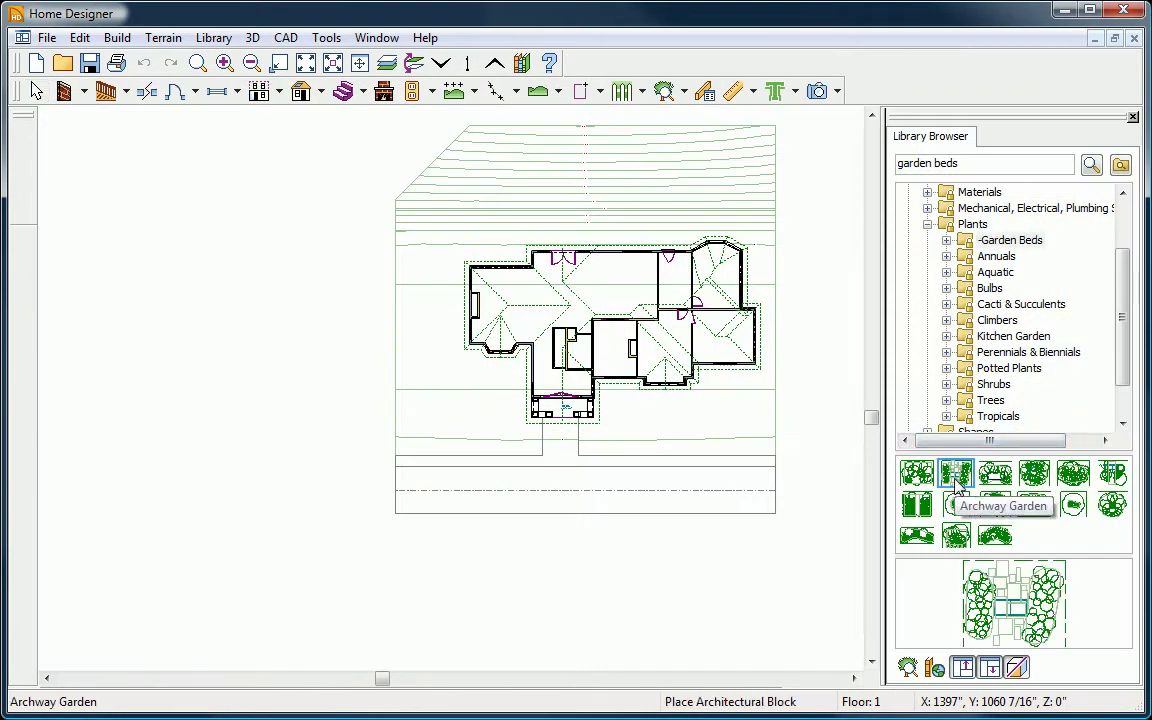
{"action": "left_click", "coordinate": [1072, 505]}
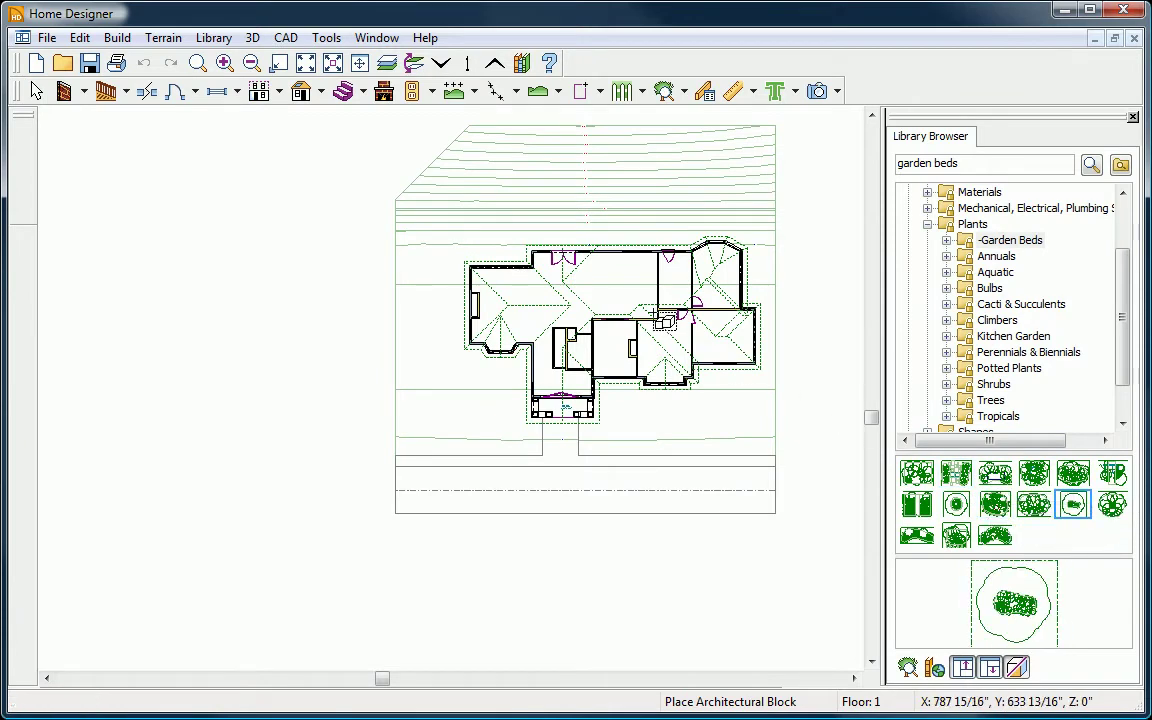
{"action": "left_click", "coordinate": [517, 199]}
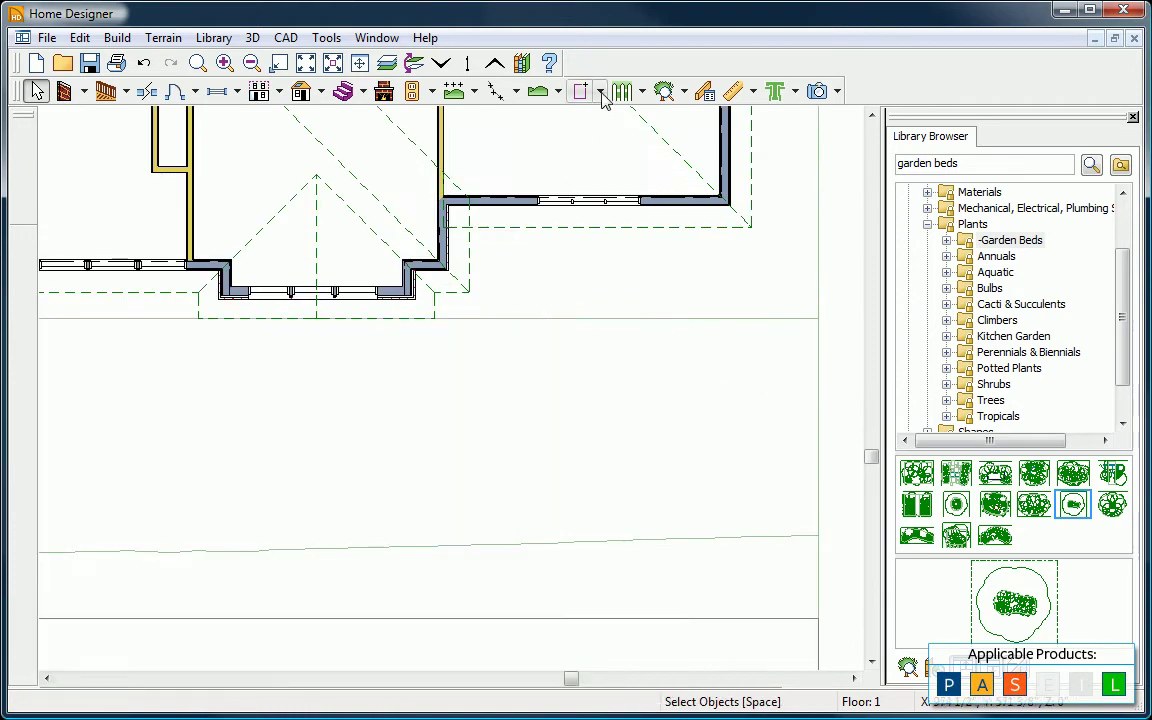
- Draw a kidney-shaped garden bed in the front yard, below the bay window and beside the deck
{"action": "left_click", "coordinate": [581, 91]}
{"action": "left_click", "coordinate": [622, 165]}
{"action": "left_click_drag", "start_coordinate": [615, 520], "coordinate": [118, 339]}
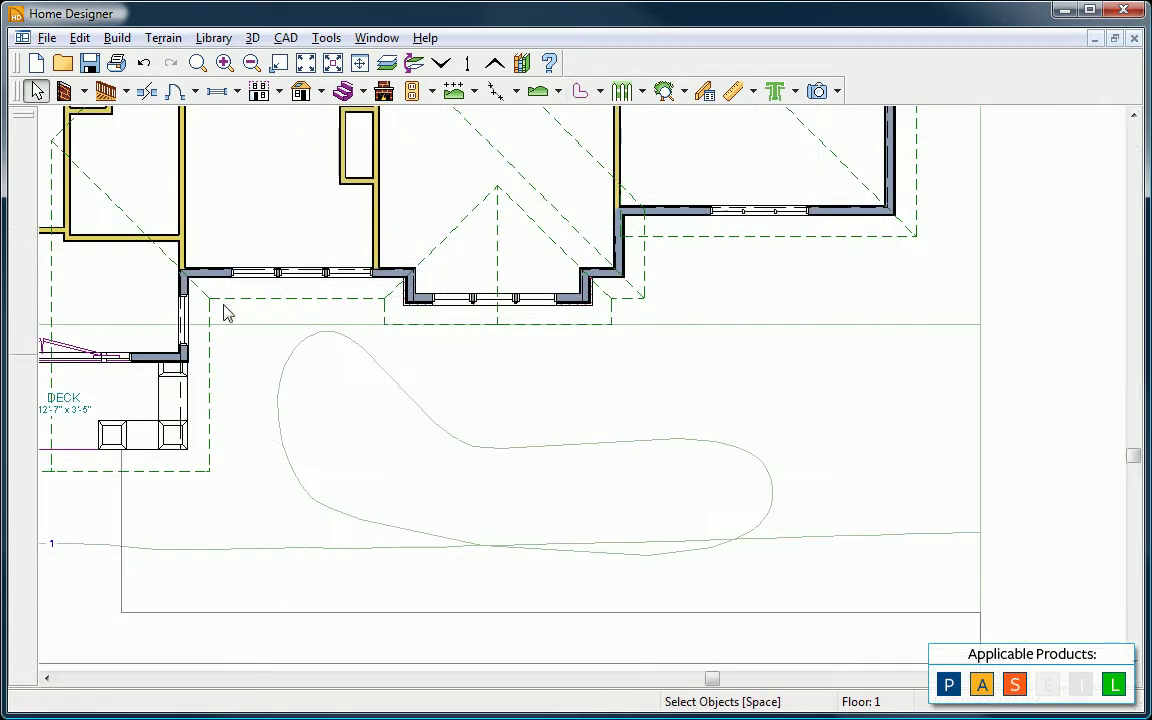
- Search the plant database for the common name Iris and compare the results listed by common and scientific name
{"action": "left_click", "coordinate": [664, 91]}
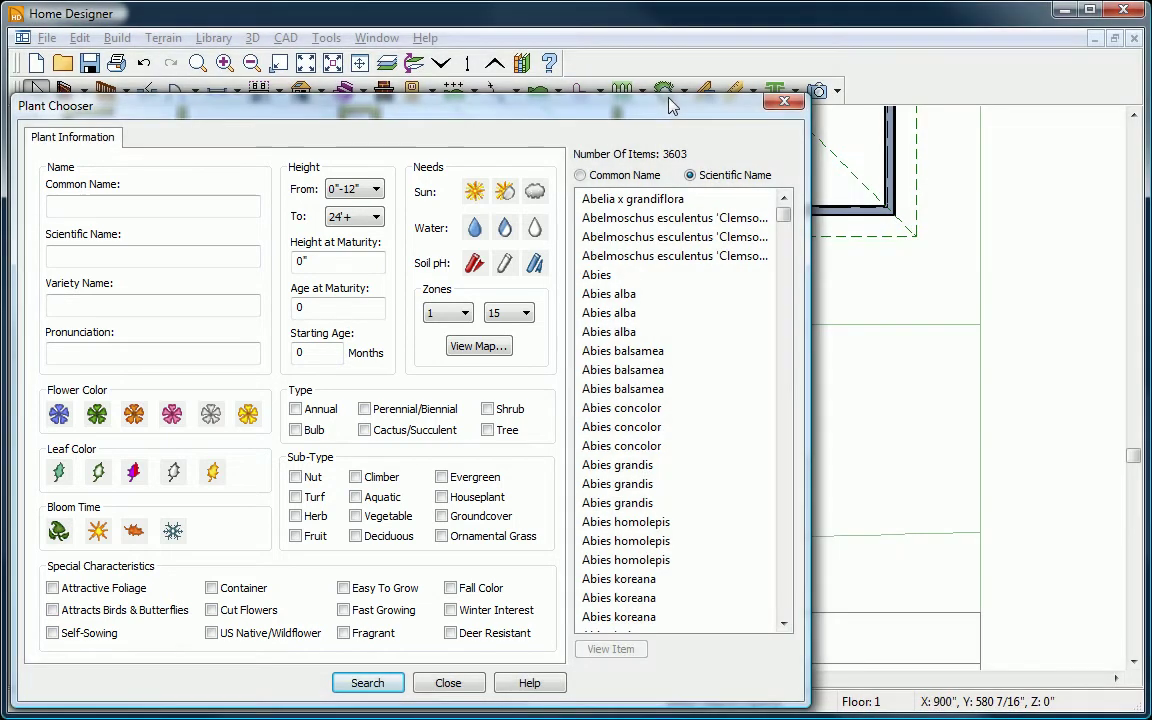
{"action": "left_click", "coordinate": [211, 207]}
{"action": "type", "text": "Iris"}
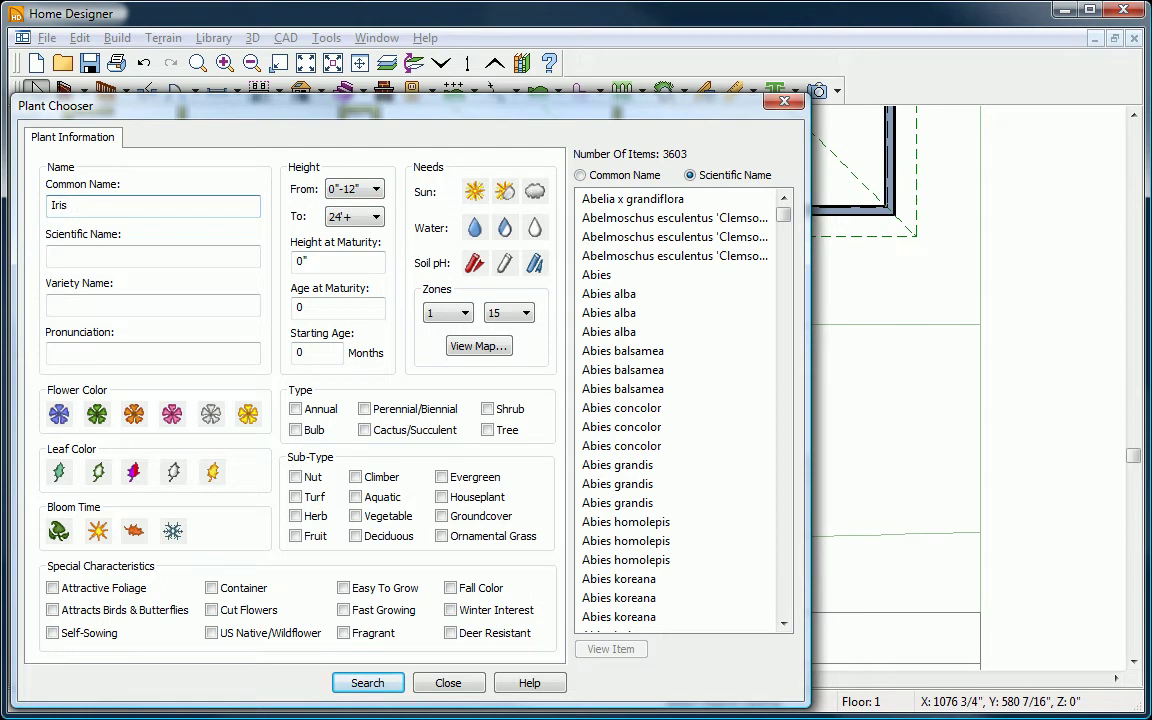
{"action": "left_click", "coordinate": [352, 682]}
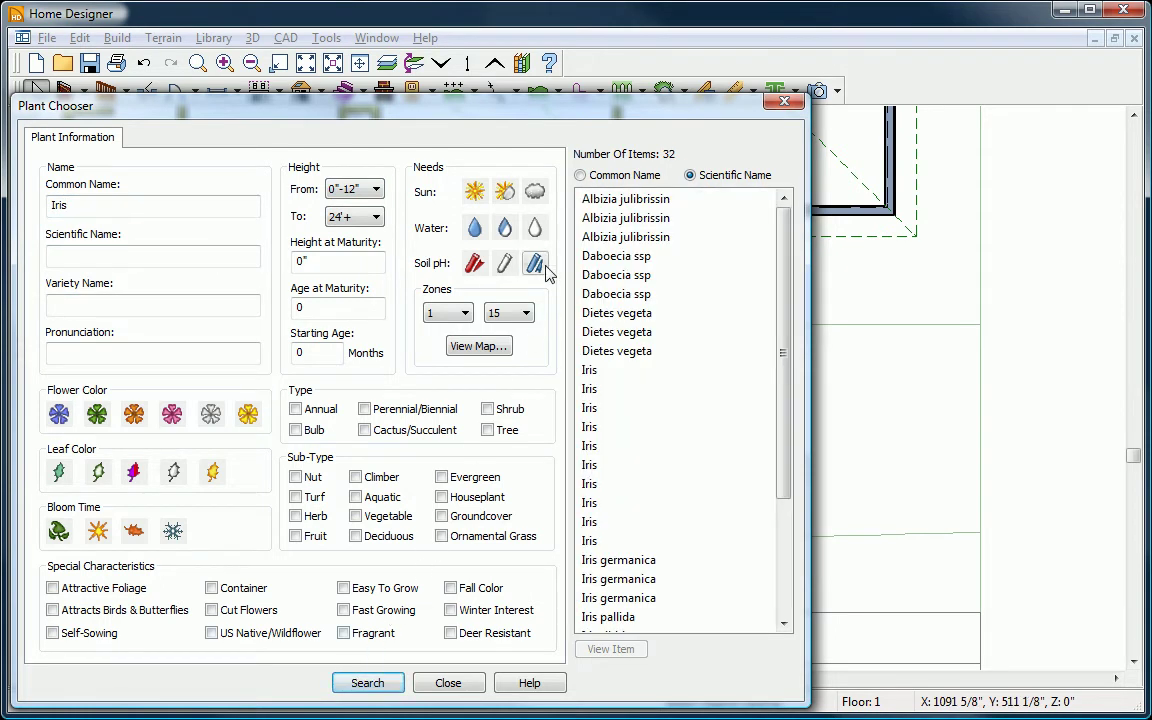
{"action": "left_click", "coordinate": [581, 175]}
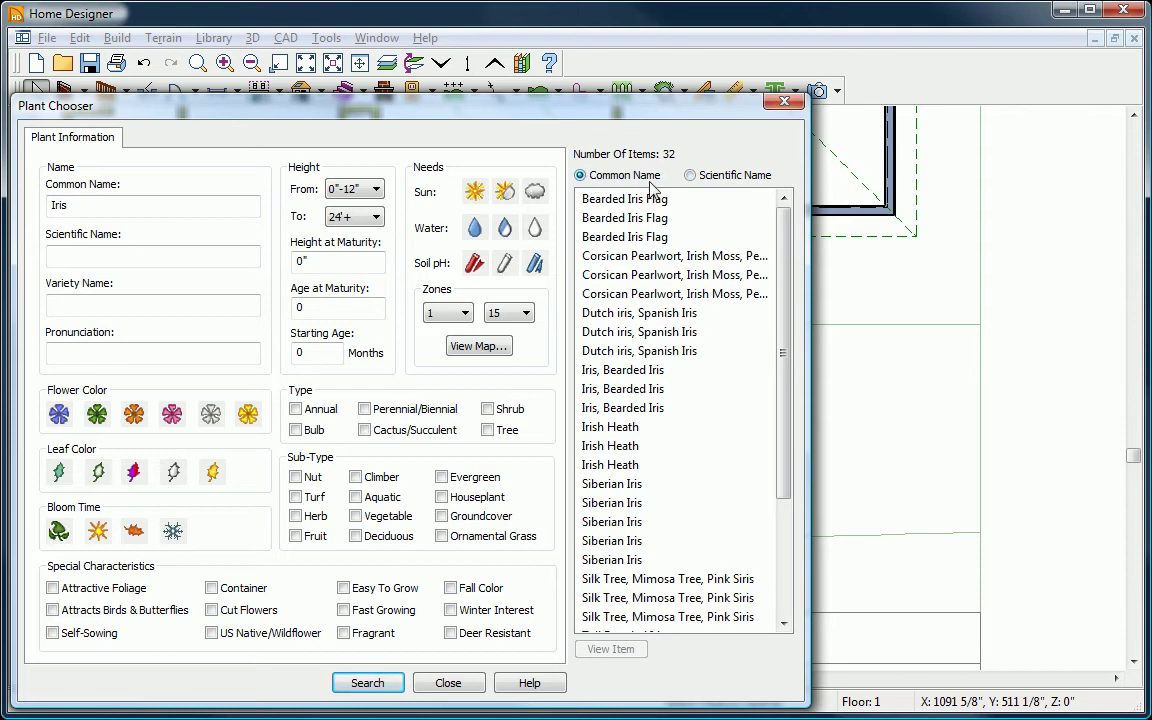
{"action": "left_click", "coordinate": [690, 176]}
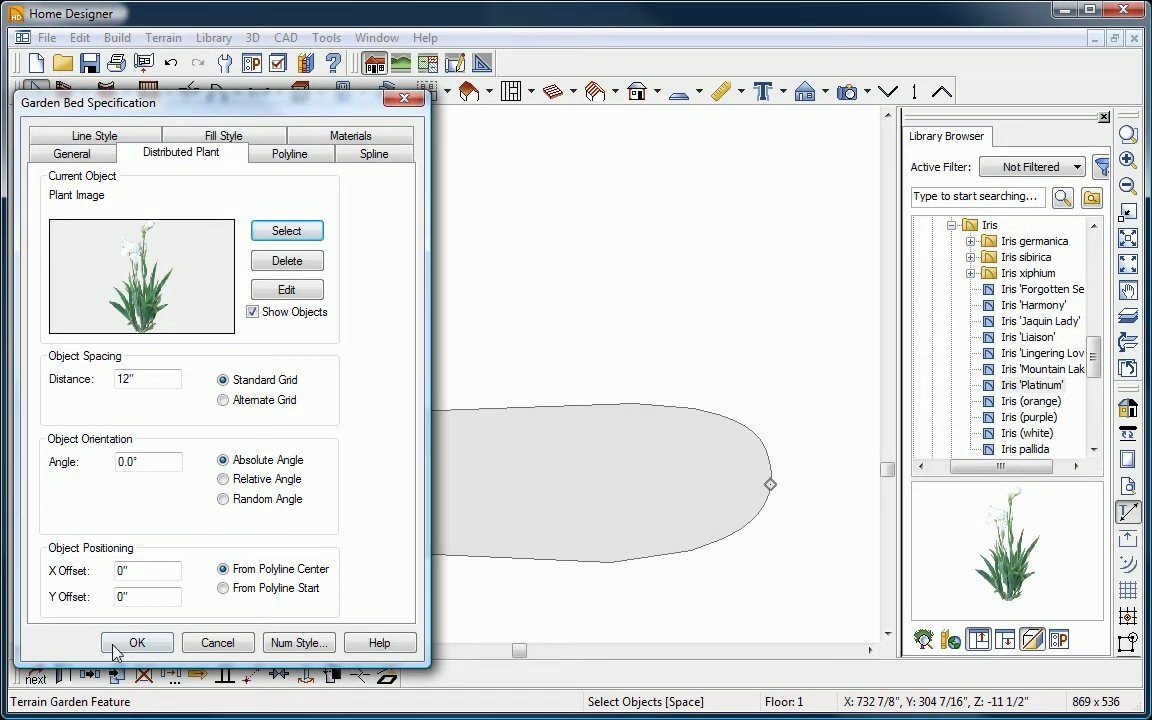
- Apply Iris 'Platinum' as the garden bed's distributed plant, spaced 12" on a standard grid
{"action": "left_click", "coordinate": [135, 642]}
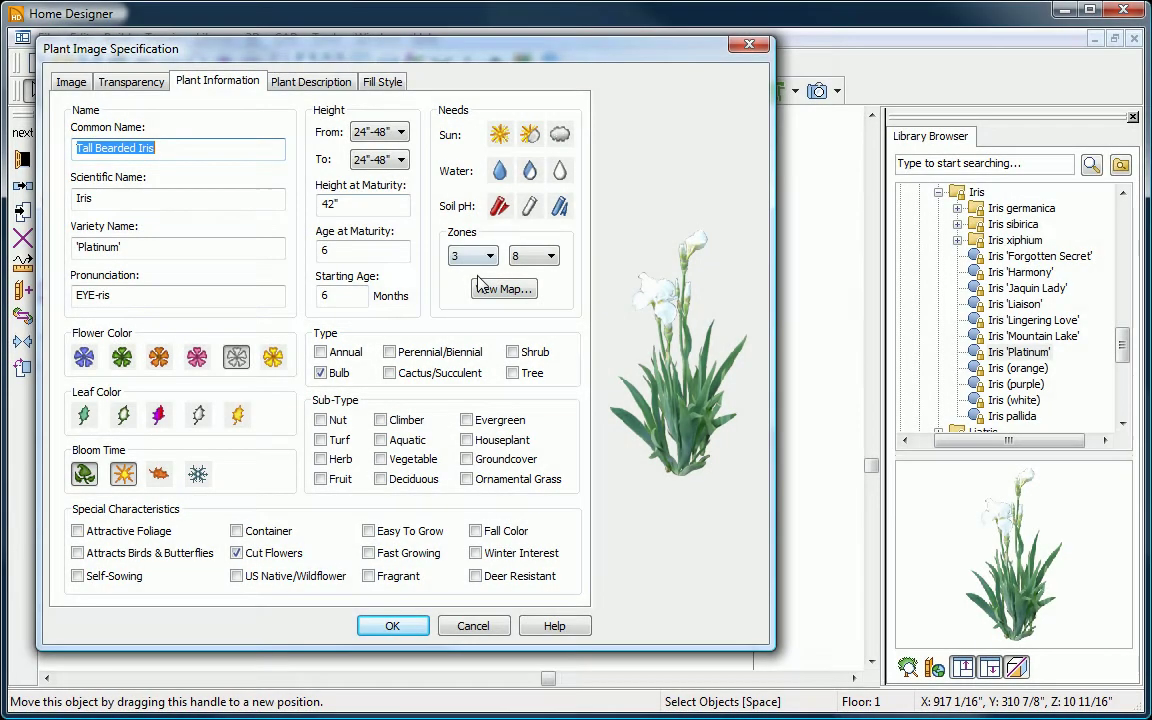
- Check the iris's hardiness zones on the zone map for the Eastern USA region
{"action": "left_click", "coordinate": [488, 289]}
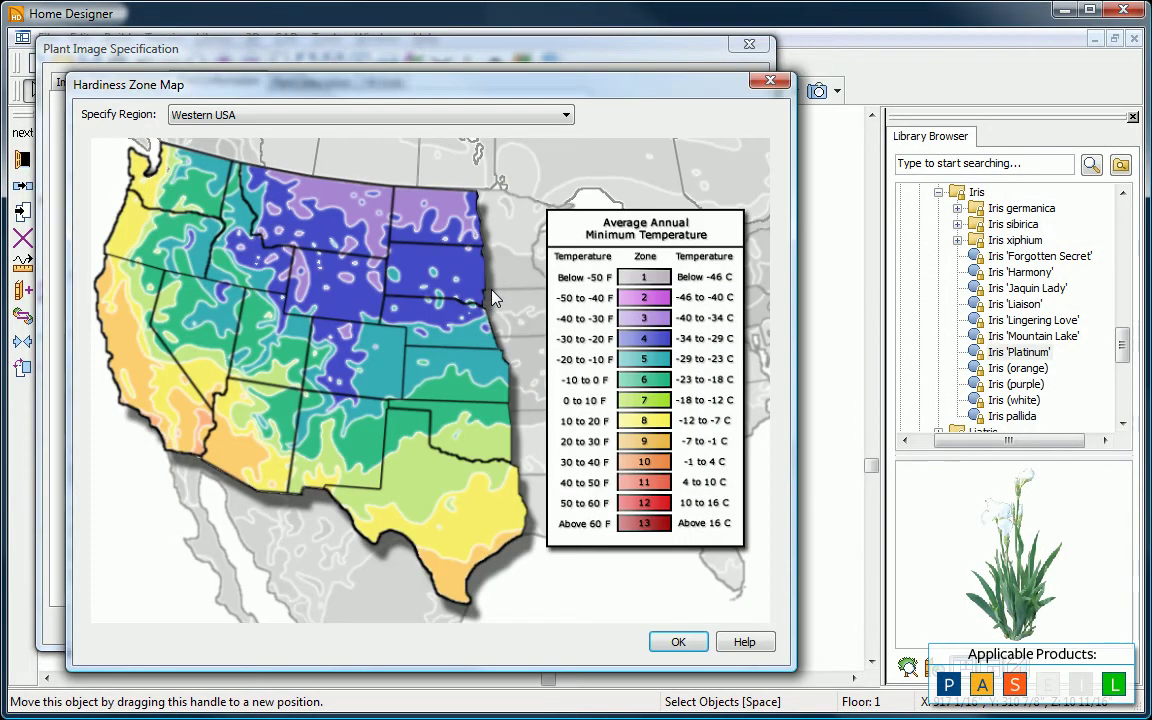
{"action": "left_click", "coordinate": [566, 115]}
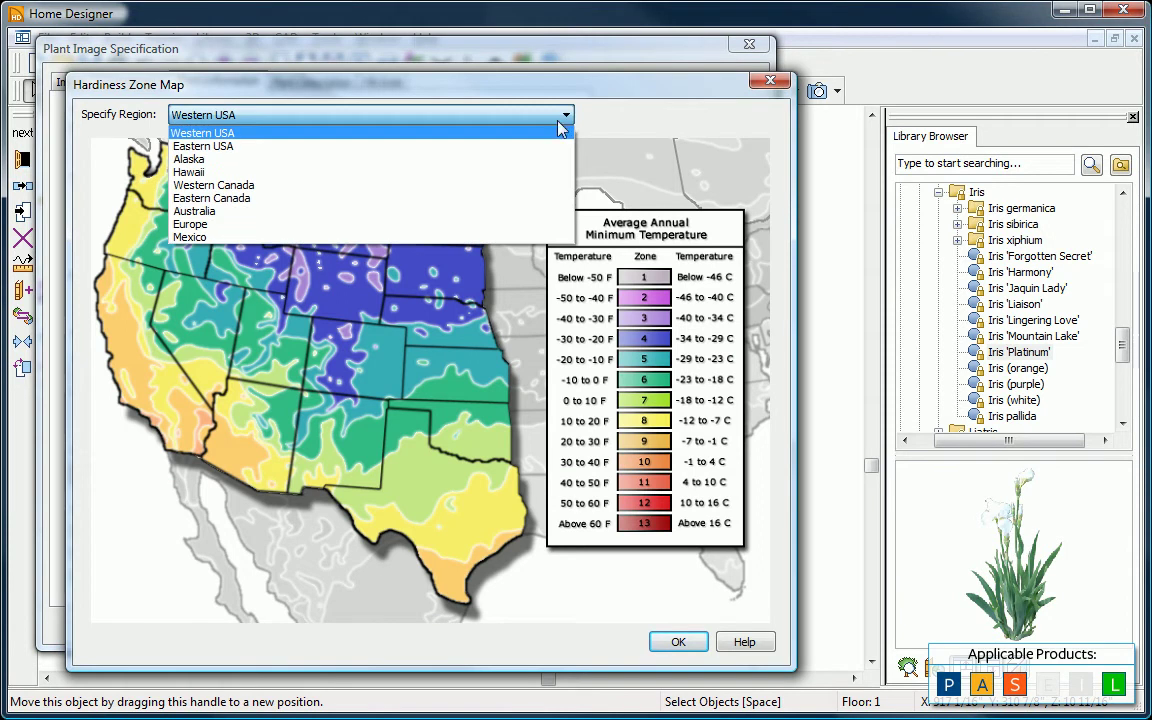
{"action": "left_click", "coordinate": [548, 148]}
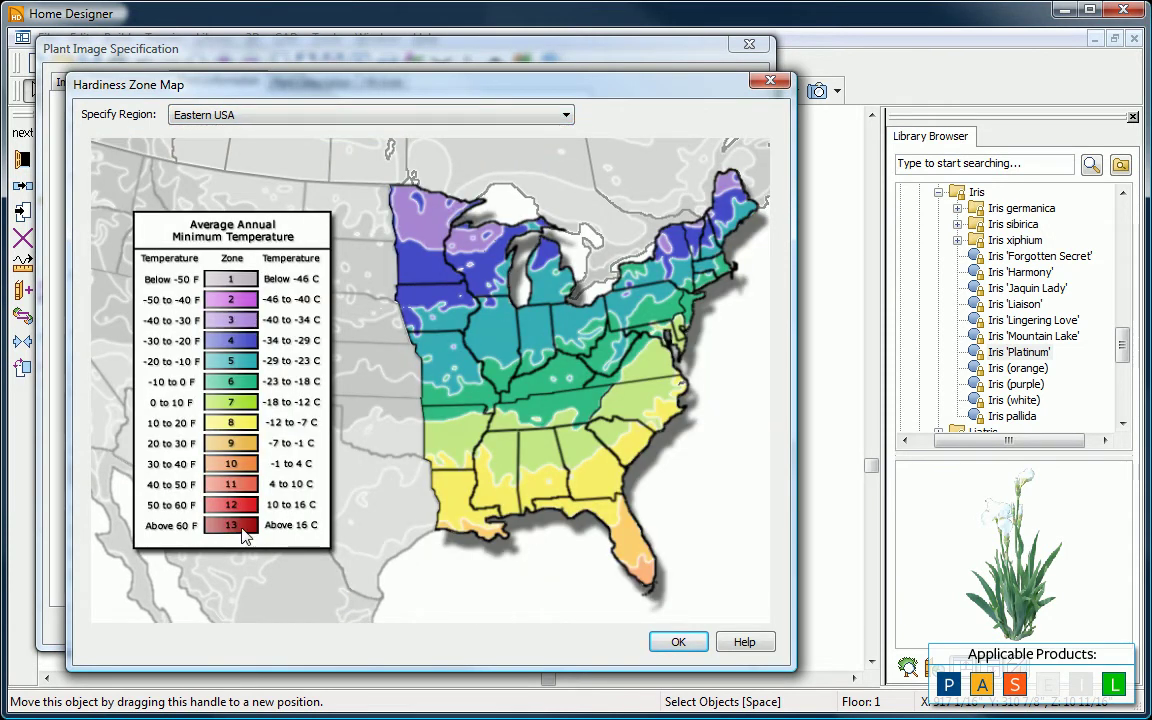
{"action": "left_click", "coordinate": [676, 641]}
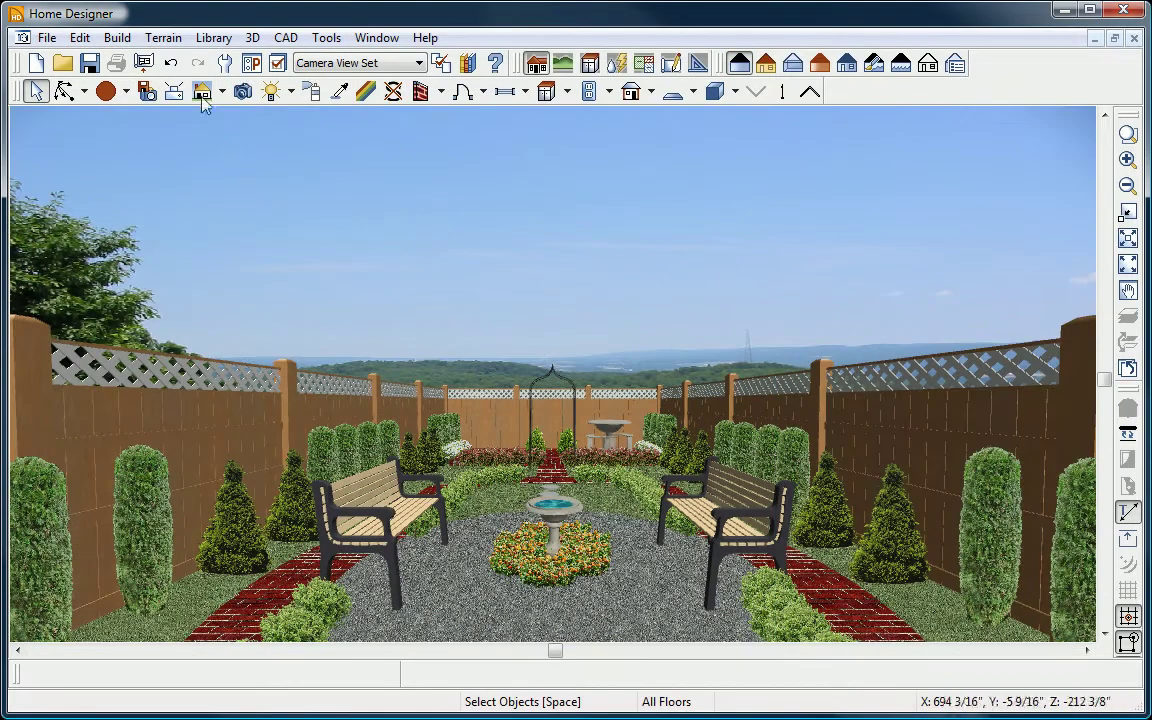
- Grow the plants in the garden view by 64 months
{"action": "left_click", "coordinate": [164, 38]}
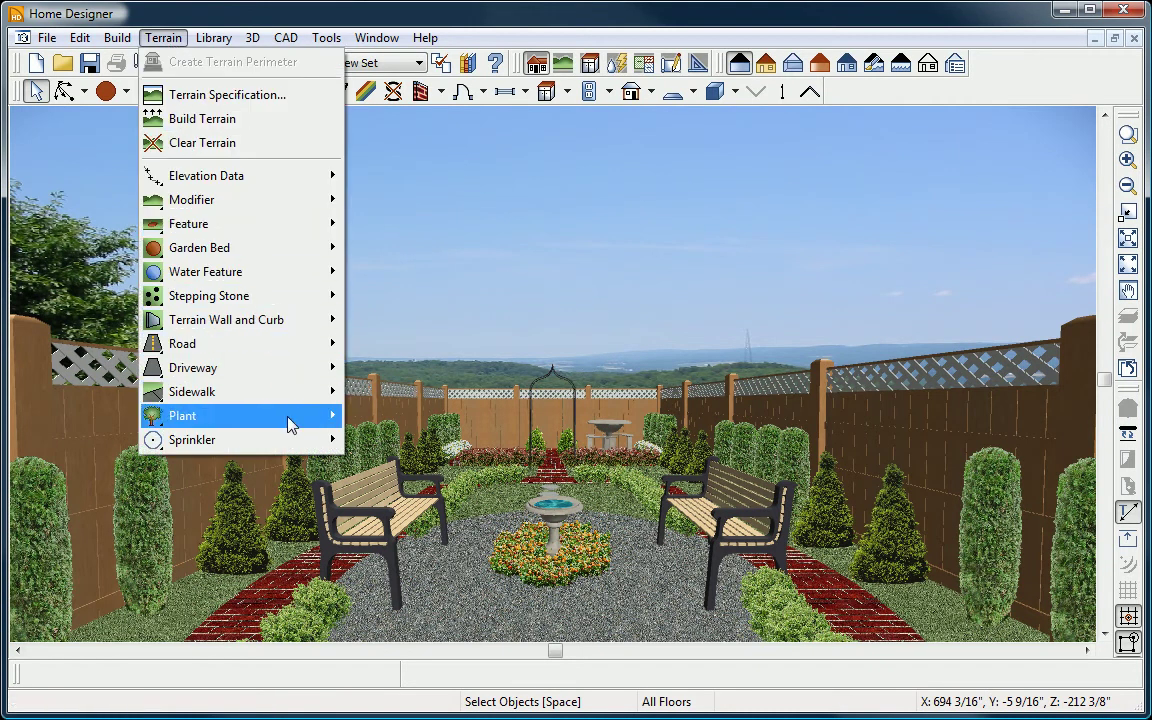
{"action": "mouse_move", "coordinate": [290, 418]}
{"action": "left_click", "coordinate": [480, 467]}
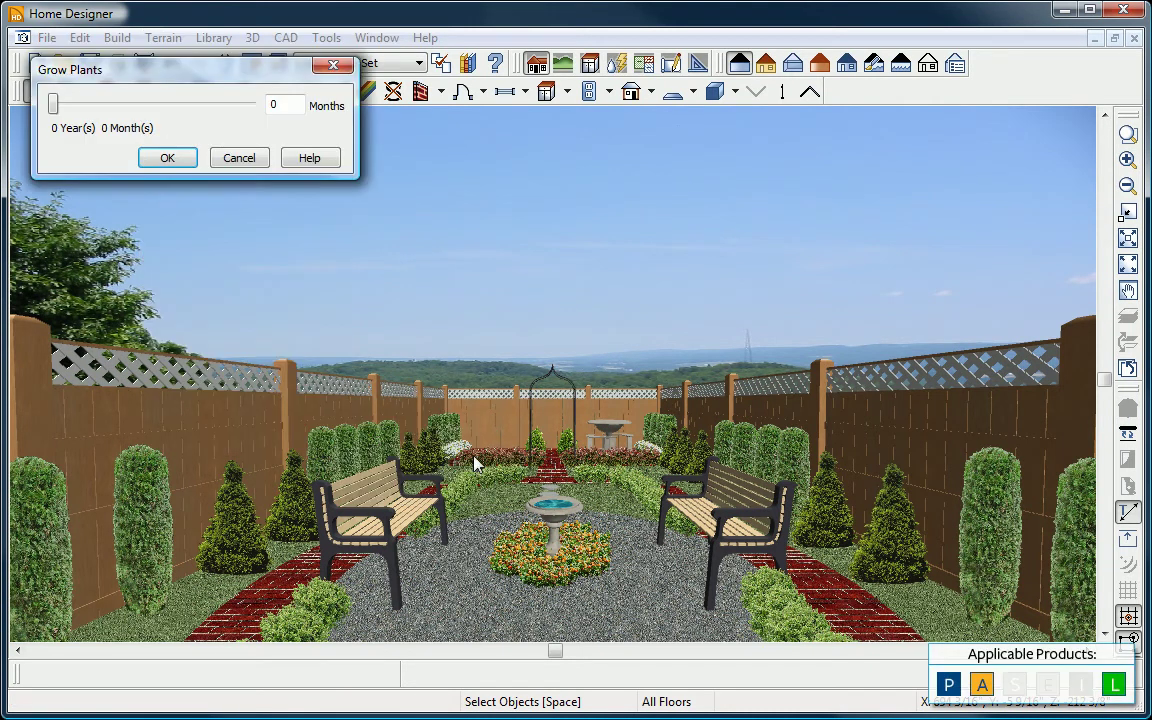
{"action": "left_click_drag", "start_coordinate": [52, 103], "coordinate": [108, 112]}
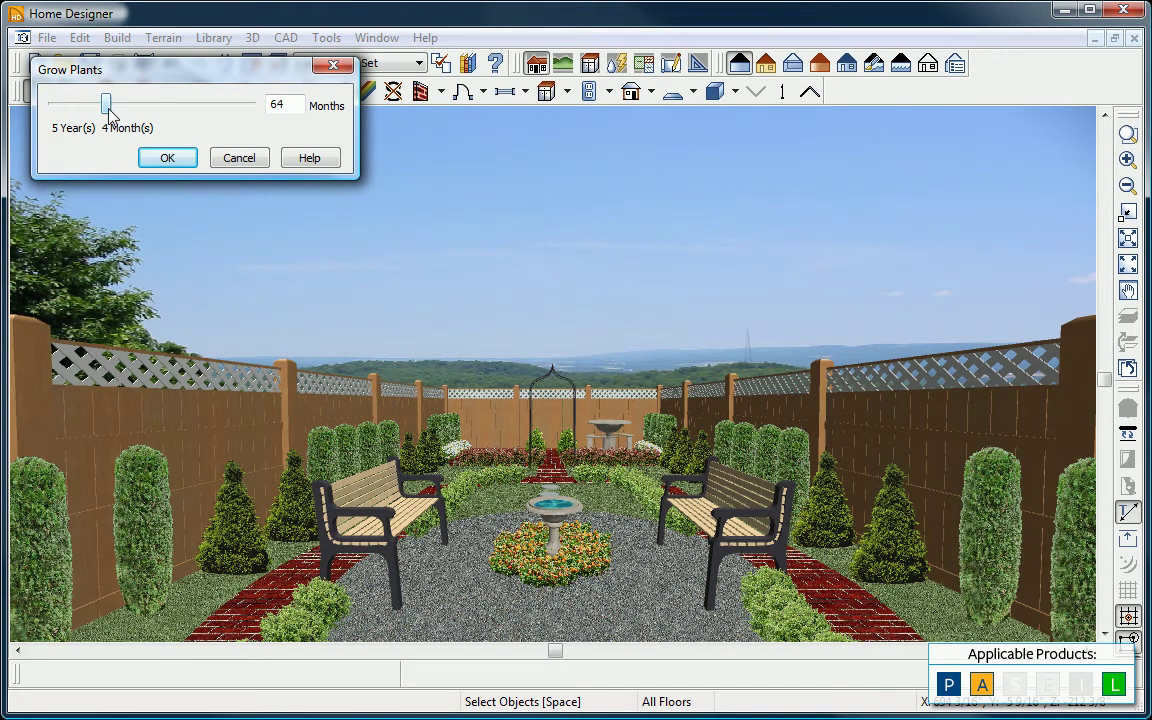
{"action": "left_click", "coordinate": [160, 158]}
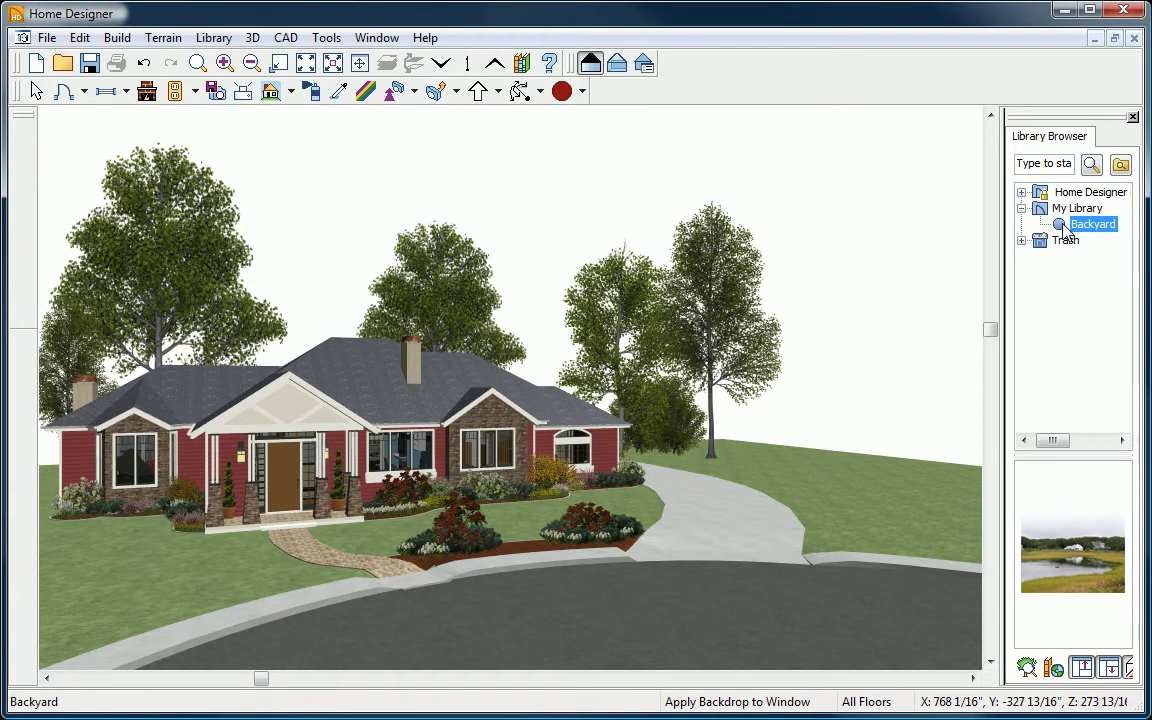
- Apply the Backyard image from My Library as the backdrop of the 3D exterior view
{"action": "left_click_drag", "start_coordinate": [1066, 232], "coordinate": [876, 256]}
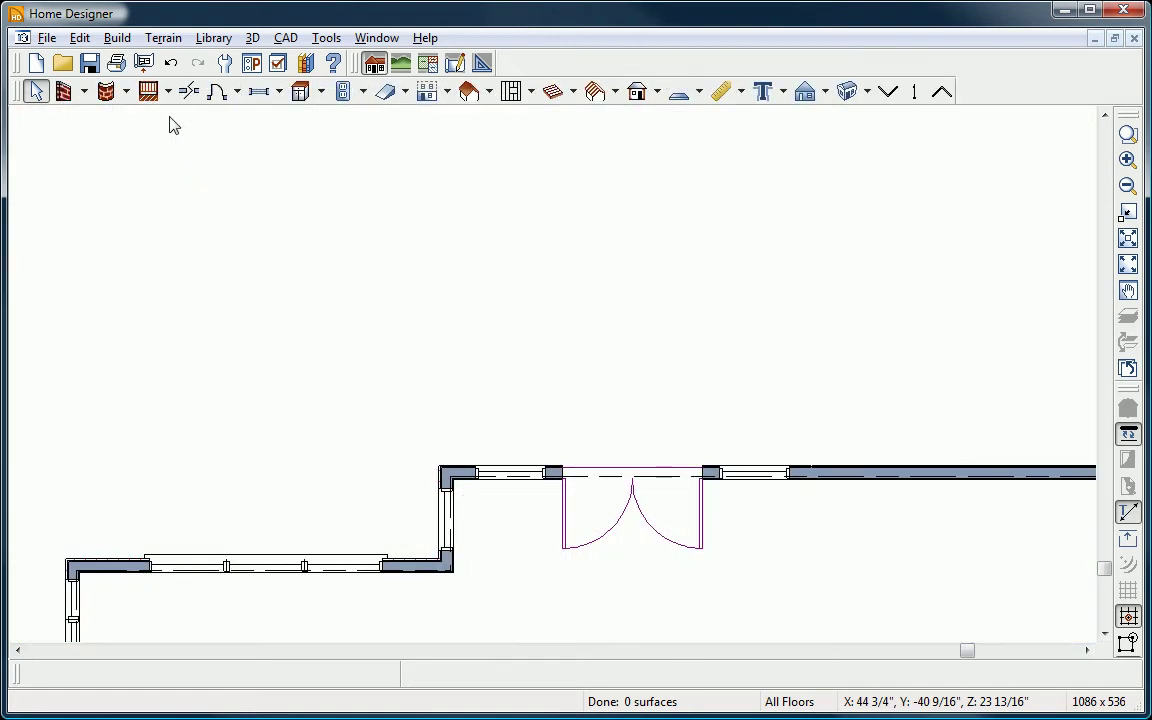
- Draw straight deck railings outside the double doors to enclose a deck about 31'-4" by 18'-5" against the house walls
{"action": "left_click", "coordinate": [166, 91]}
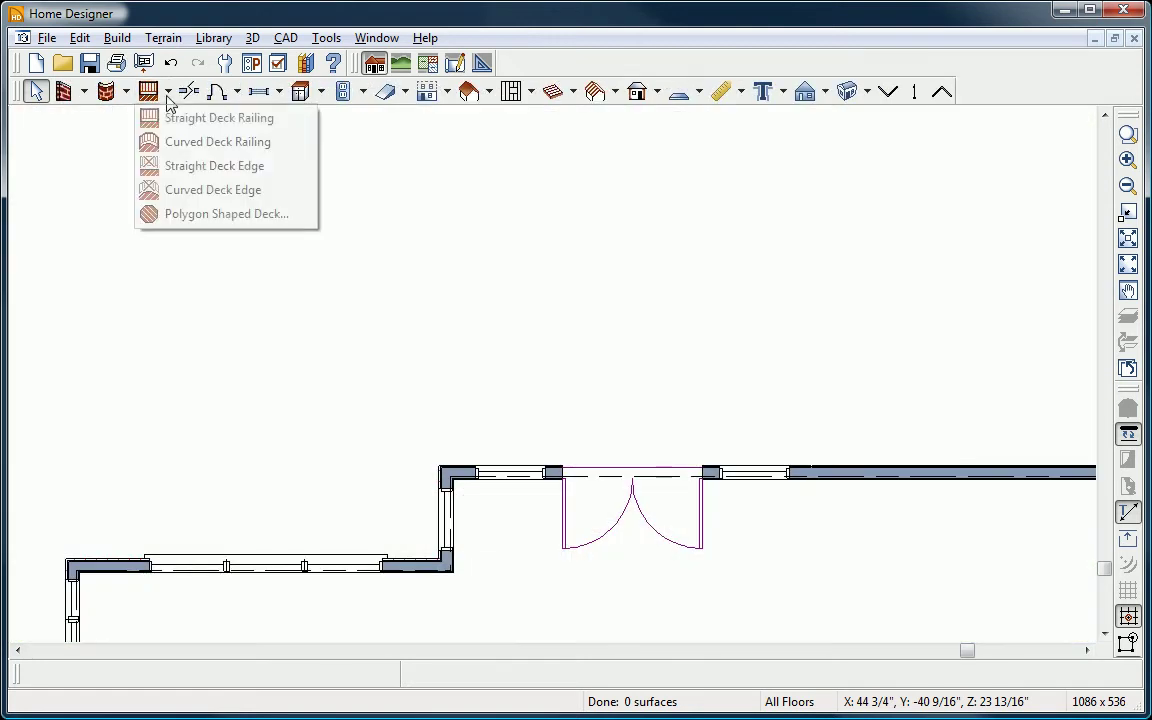
{"action": "left_click", "coordinate": [207, 126]}
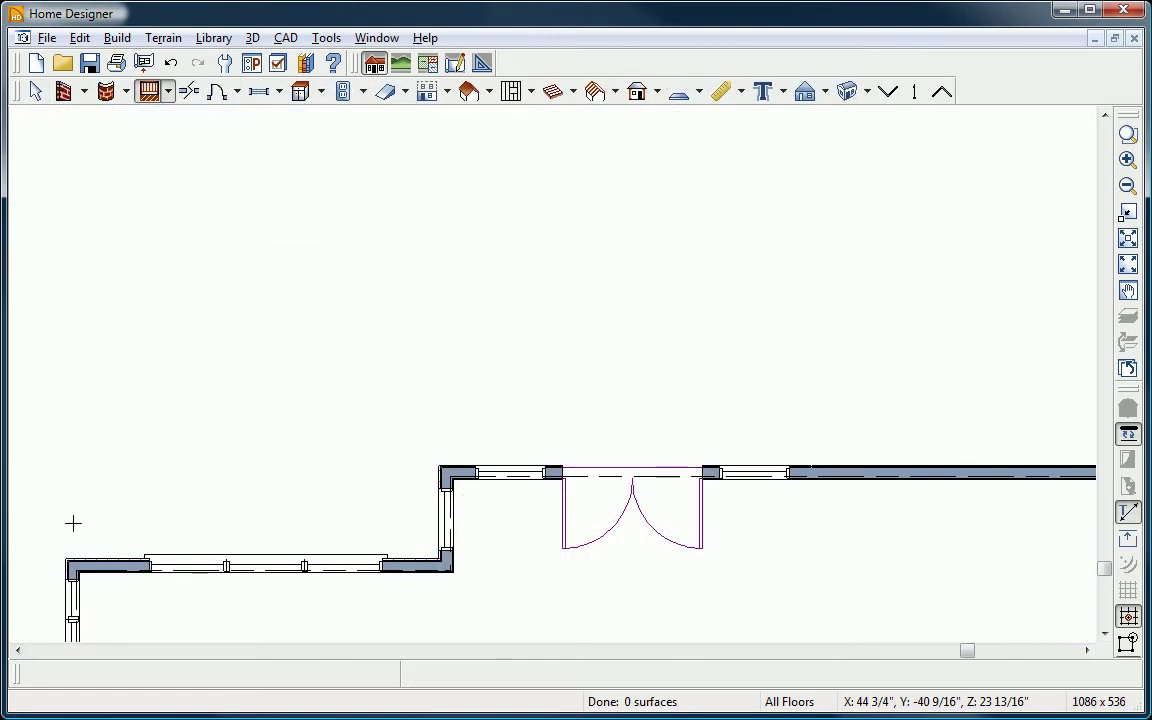
{"action": "mouse_move", "coordinate": [67, 560]}
{"action": "left_mouse_down"}
{"action": "mouse_move", "coordinate": [72, 419]}
{"action": "mouse_move", "coordinate": [807, 147]}
{"action": "mouse_move", "coordinate": [810, 475]}
{"action": "left_mouse_up"}
{"action": "key", "text": "space"}
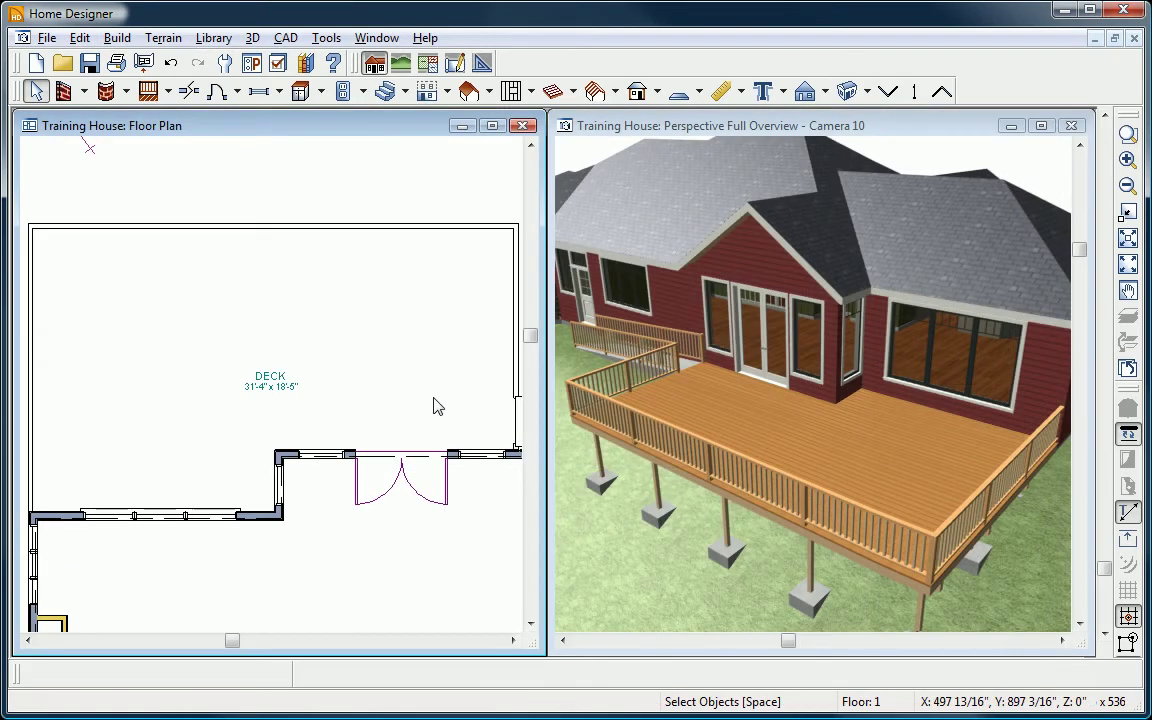
- Open the deck room's specification and examine the deck's posts, footings and framing in the 3D glass house view
{"action": "left_click", "coordinate": [433, 404]}
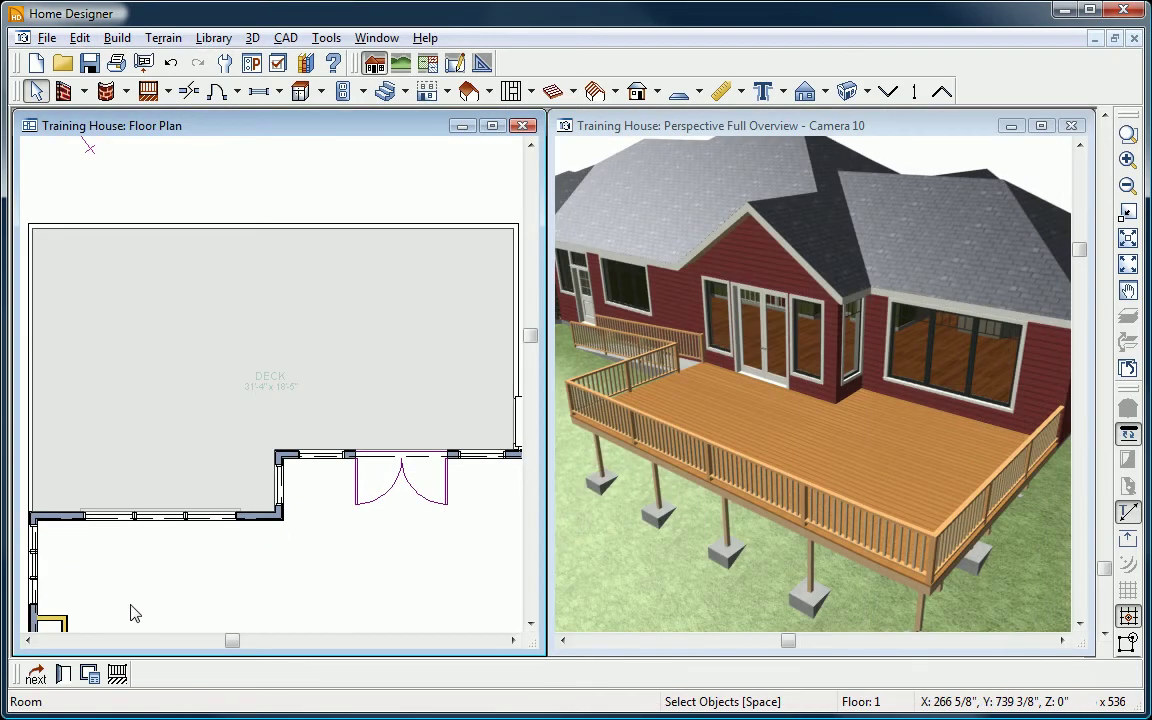
{"action": "left_click", "coordinate": [64, 675]}
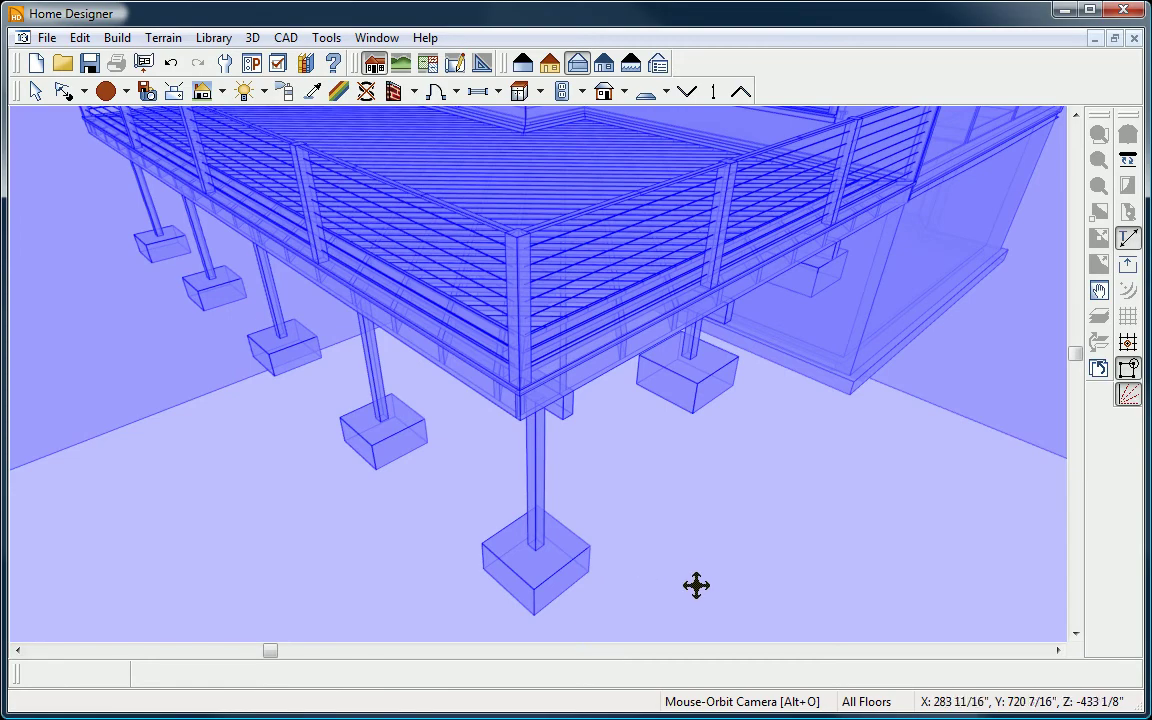
{"action": "left_click_drag", "start_coordinate": [696, 585], "coordinate": [689, 303]}
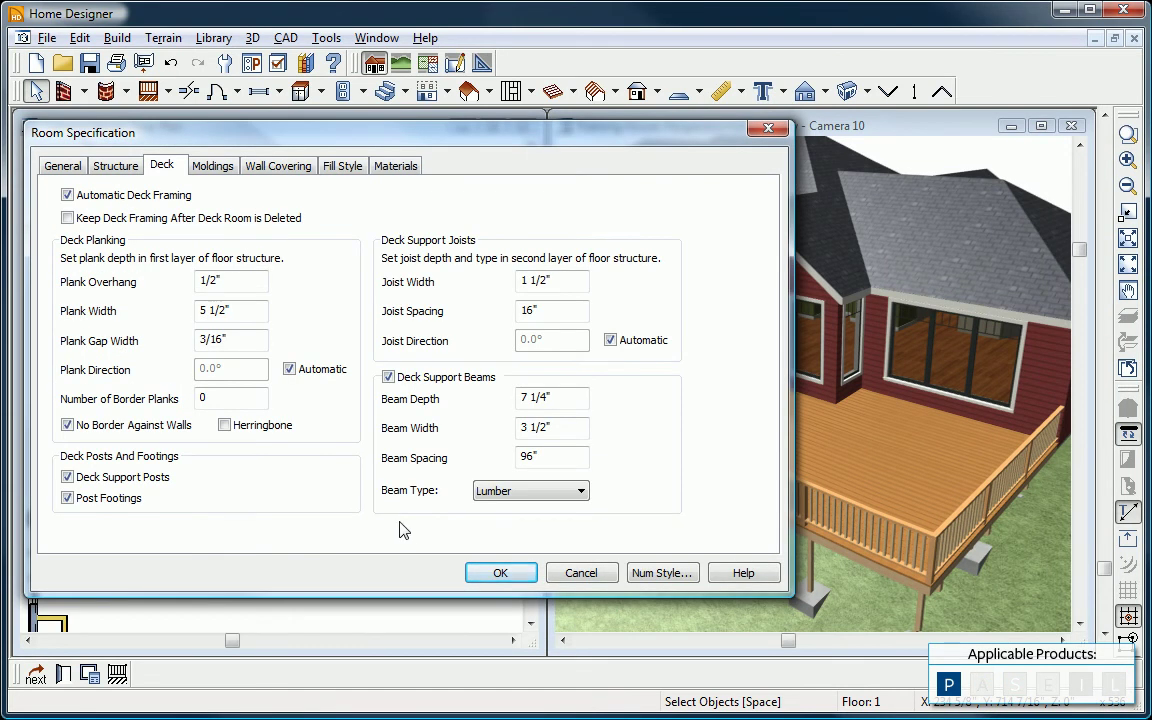
- Give the deck 3 border planks, allow the border against walls, and replace the automatic plank direction with 45°
{"action": "left_click", "coordinate": [178, 429]}
{"action": "left_click_drag", "start_coordinate": [220, 399], "coordinate": [129, 366]}
{"action": "type", "text": "3"}
{"action": "key", "text": "Tab"}
{"action": "left_click", "coordinate": [288, 369]}
{"action": "left_click_drag", "start_coordinate": [230, 368], "coordinate": [103, 358]}
{"action": "type", "text": "45"}
{"action": "key", "text": "Tab"}
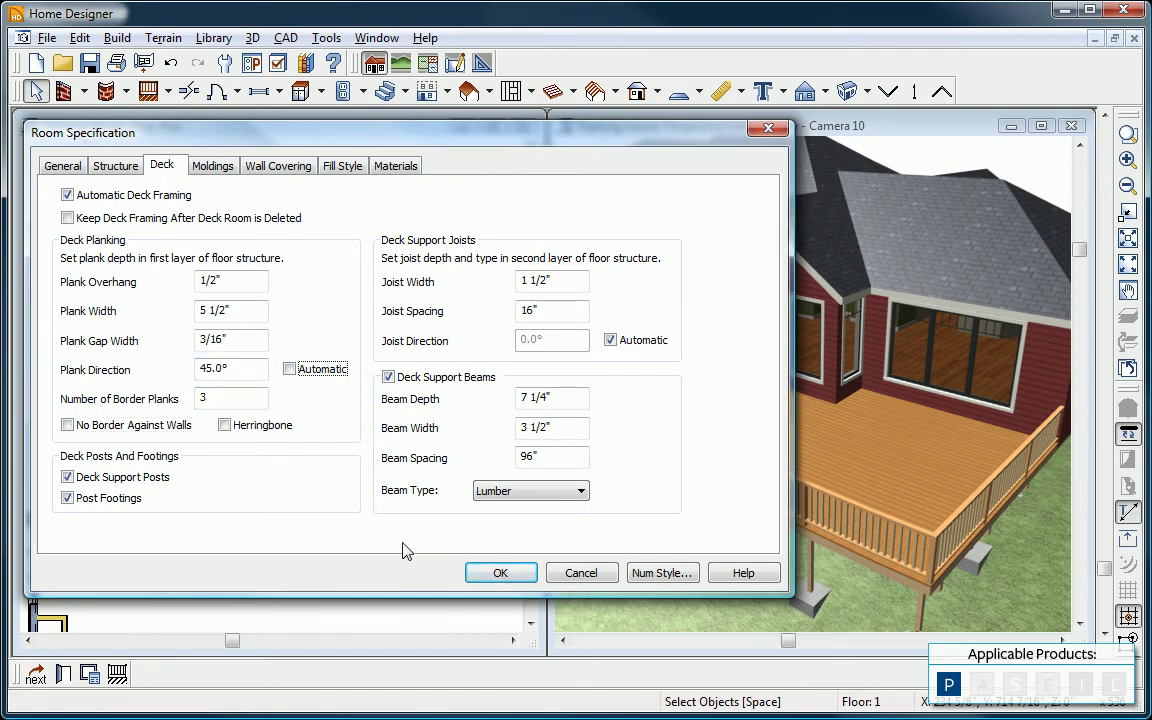
{"action": "left_click", "coordinate": [500, 572]}
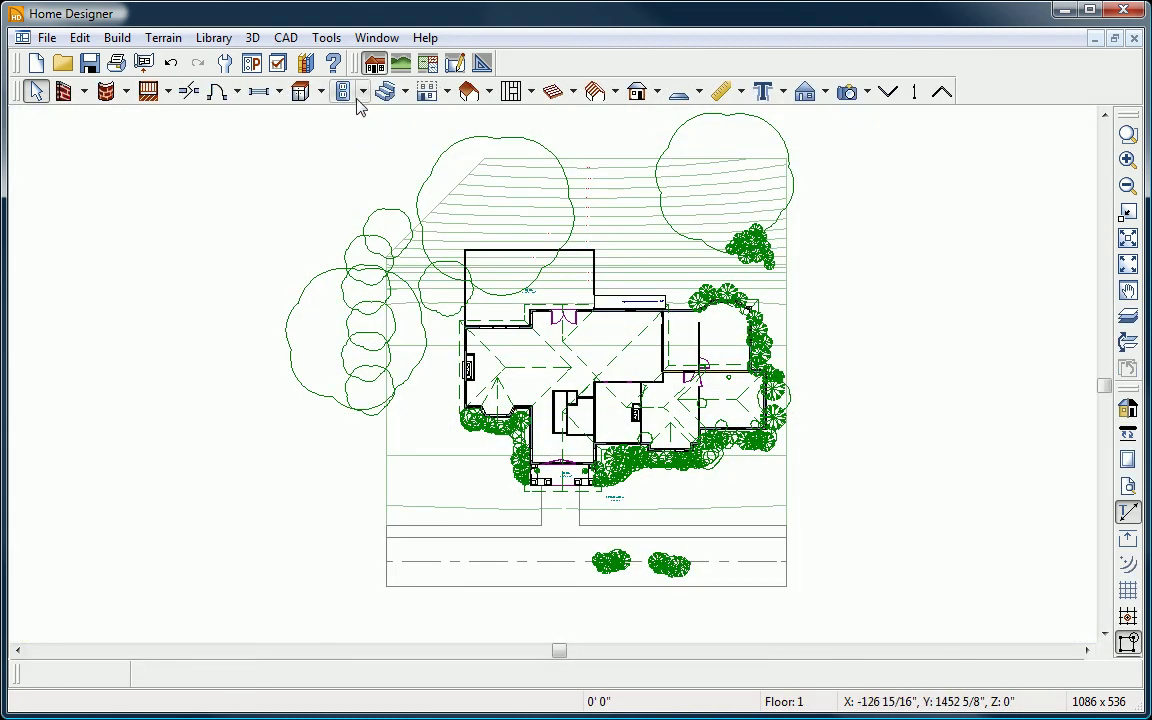
- Calculate a materials list from all floors of the plan and examine its Decks-Walks entries
{"action": "left_click", "coordinate": [327, 37]}
{"action": "mouse_move", "coordinate": [400, 188]}
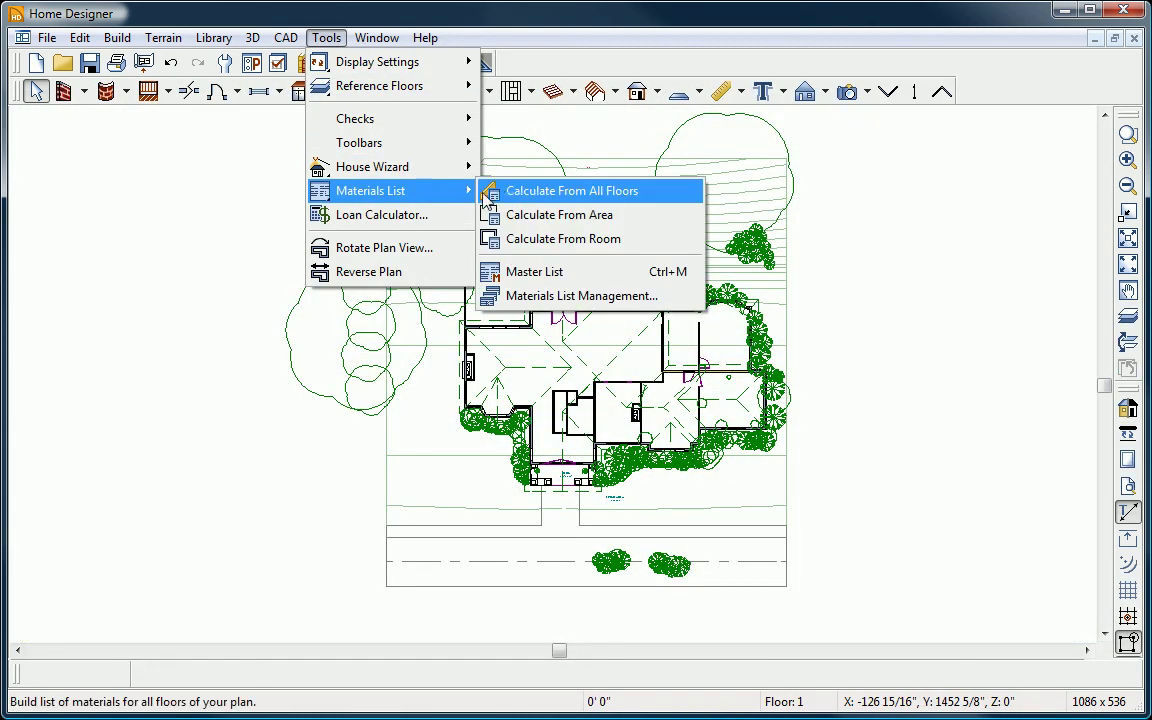
{"action": "left_click", "coordinate": [505, 188]}
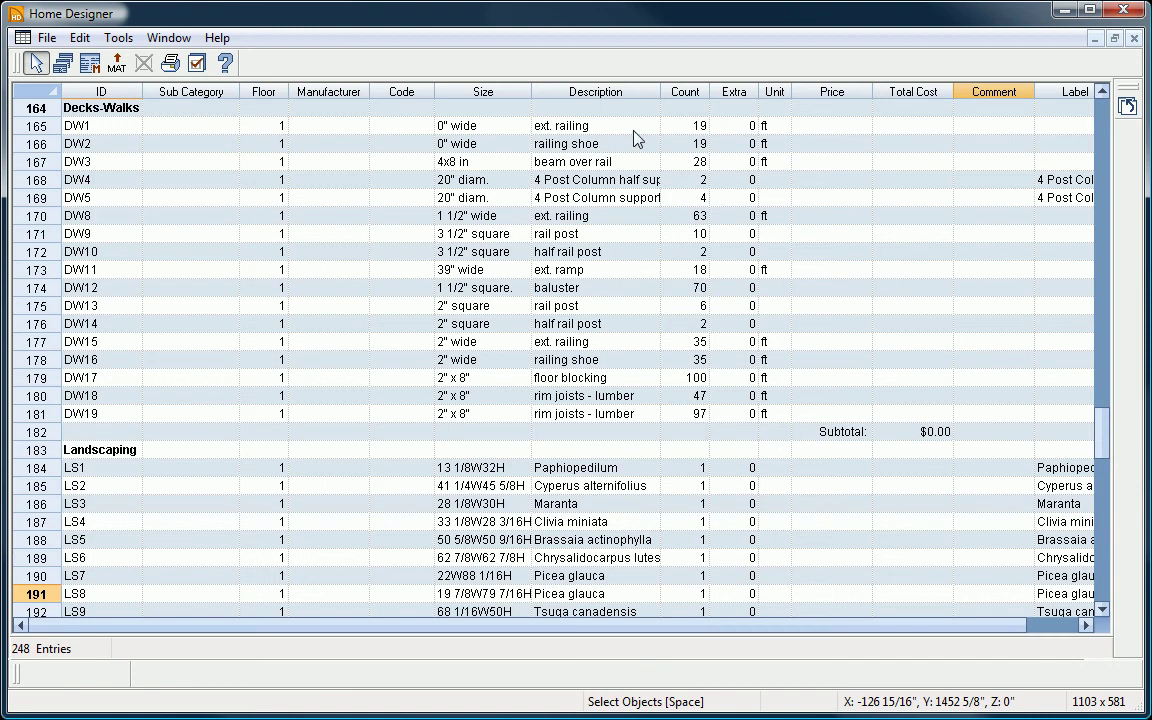
{"action": "left_click", "coordinate": [564, 125]}
{"action": "left_click", "coordinate": [675, 127]}
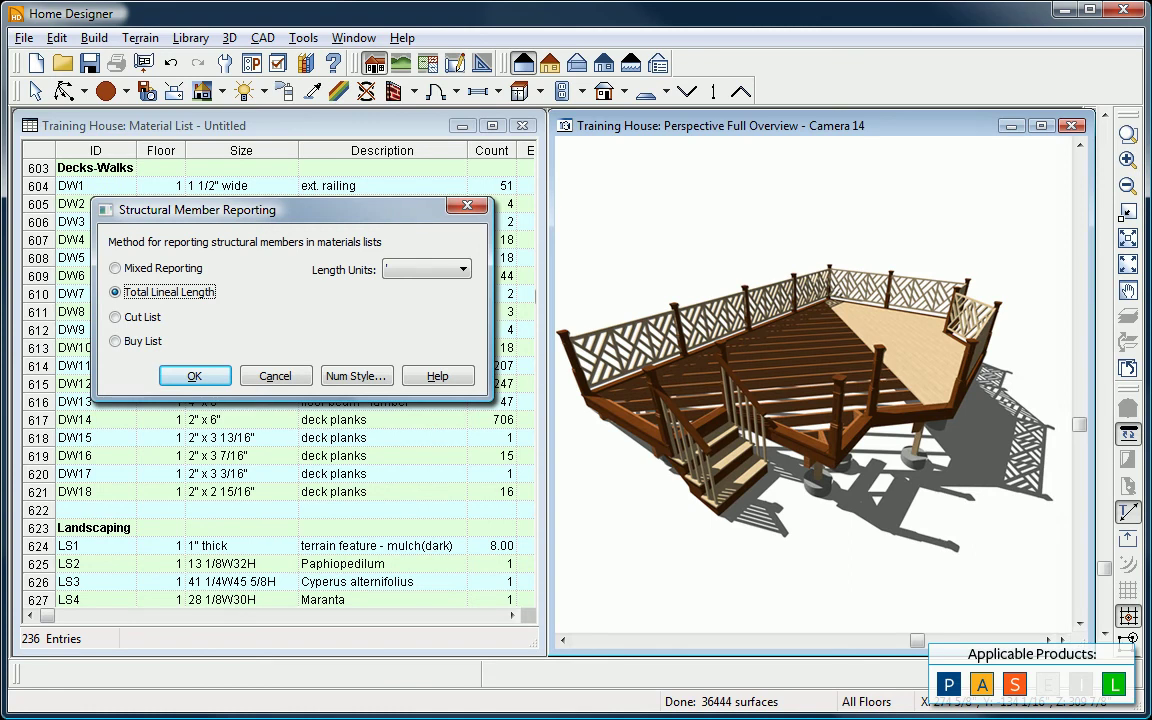
- Choose Cut List as the method for reporting structural members in materials lists
{"action": "key", "text": "Down"}
{"action": "key", "text": "Down"}
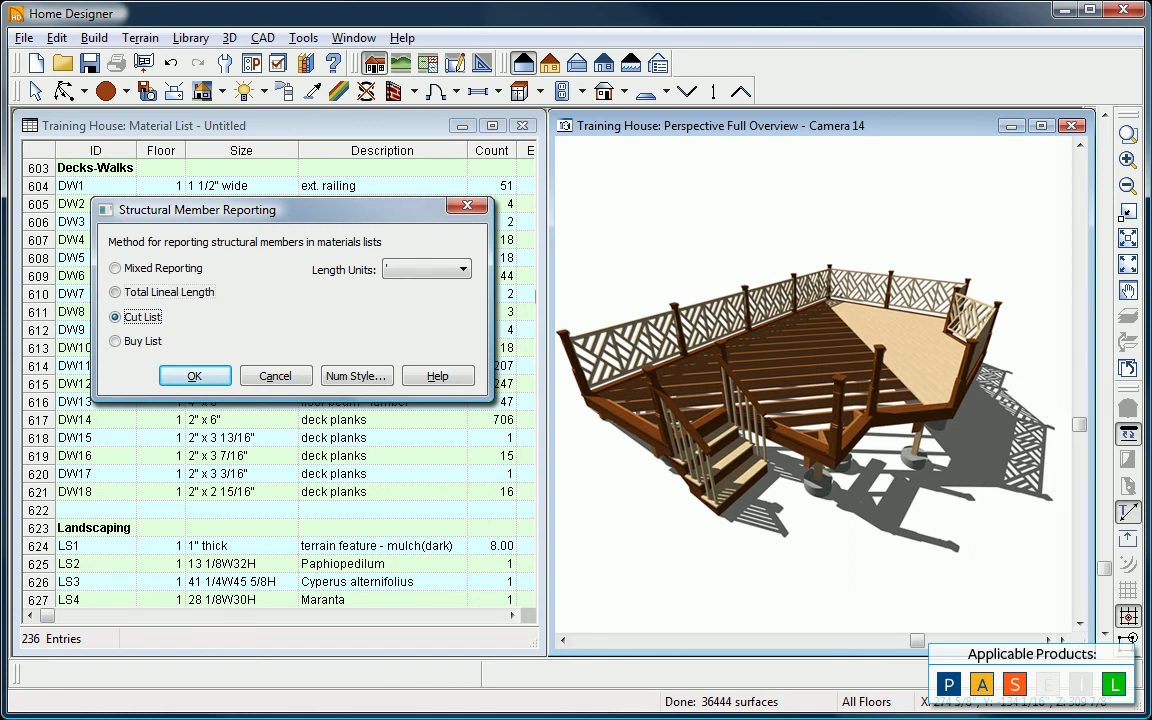